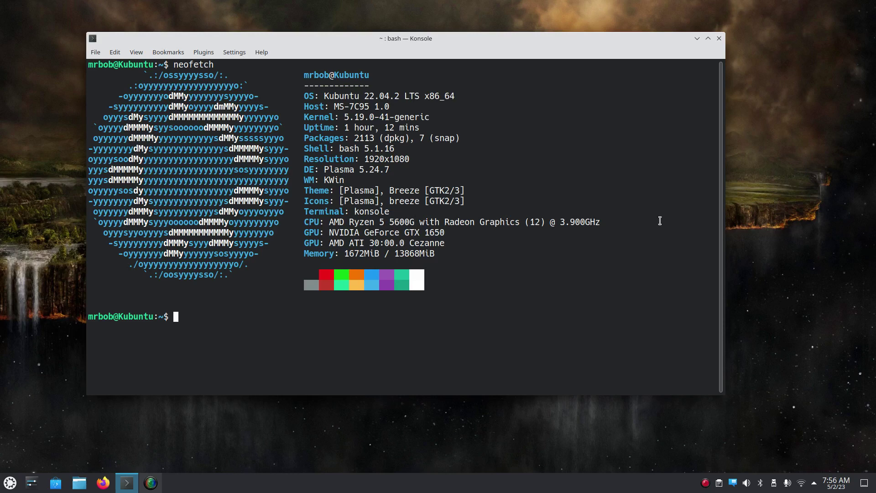
Highlight the Plasma 5.24.7, Kubuntu 22.04.2, user name and 1920 width entries, then close Konsole with Ctrl+D.
drag(319, 170, 392, 170)
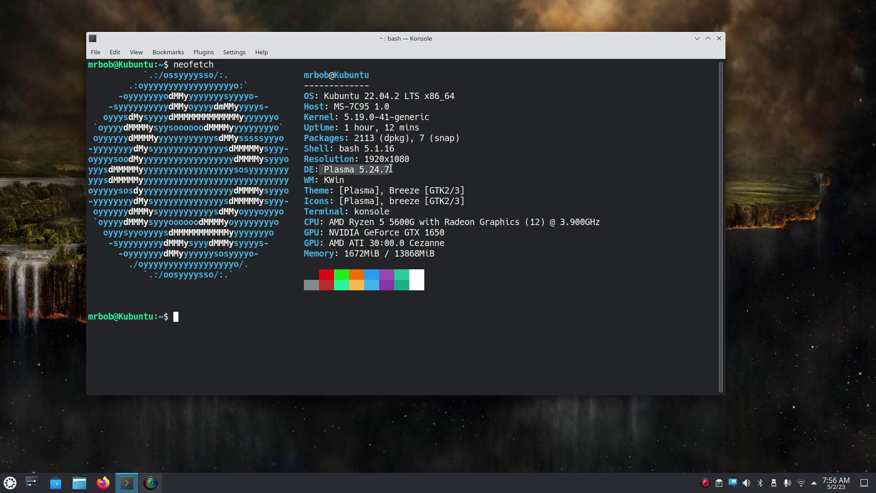
drag(321, 96, 404, 97)
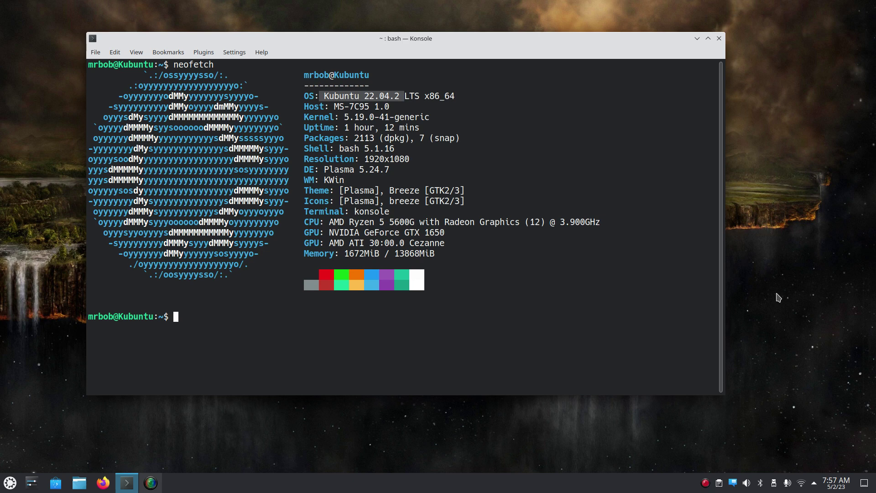
drag(302, 74, 329, 73)
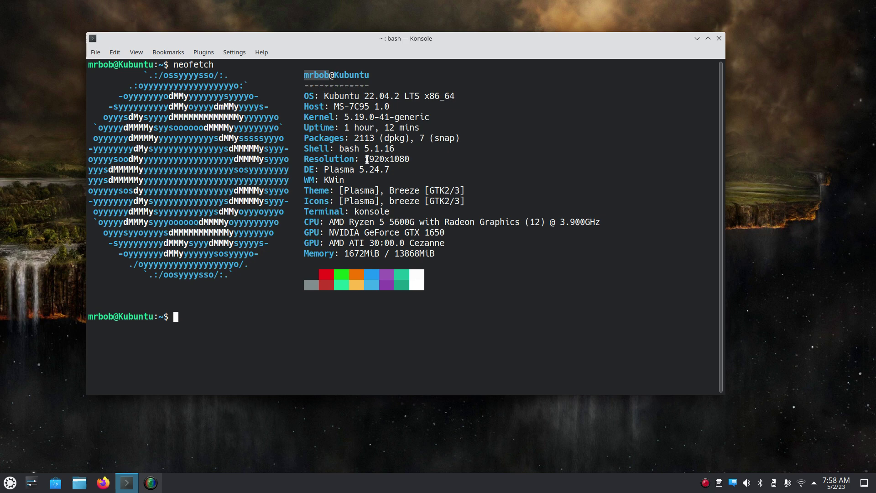
drag(366, 159, 410, 159)
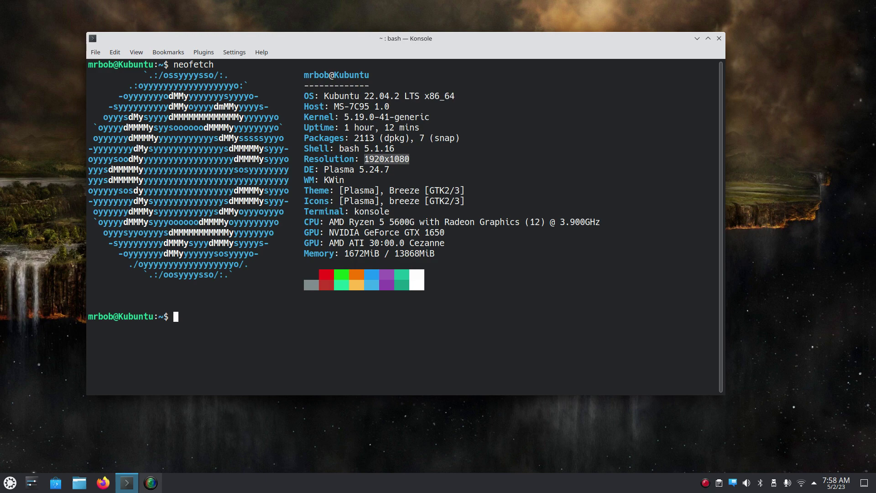
key(ctrl+d)
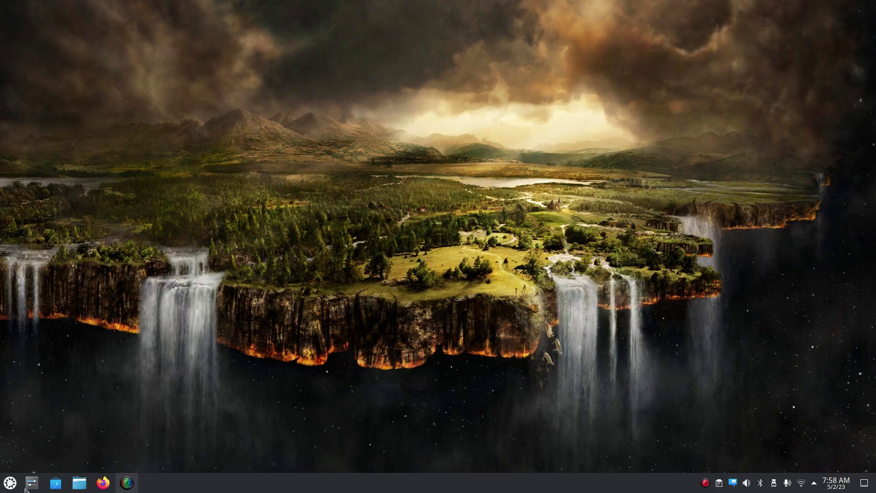
Launch Grsync by searching 'gr' in the launcher and move its window right and down.
click(10, 483)
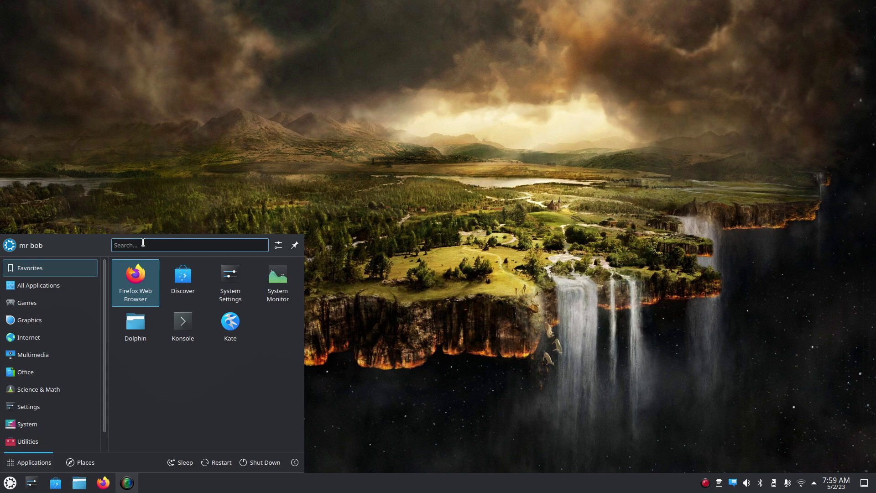
text(gr)
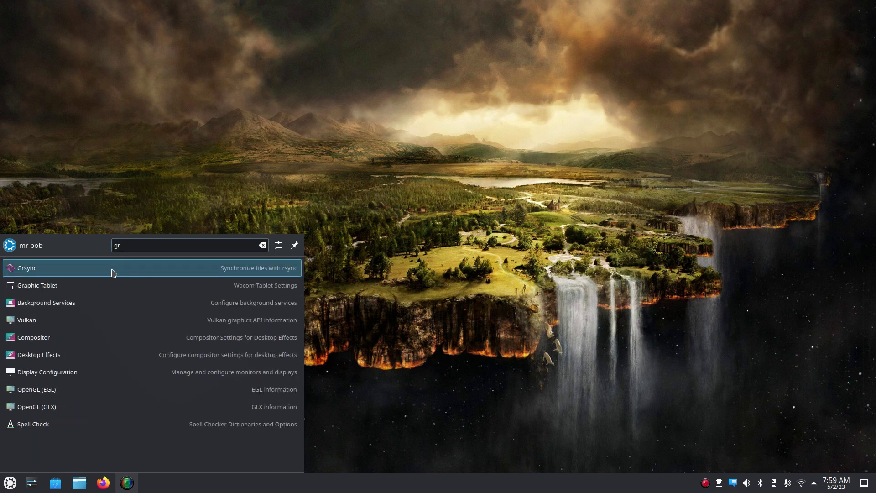
click(114, 273)
drag(615, 11, 701, 60)
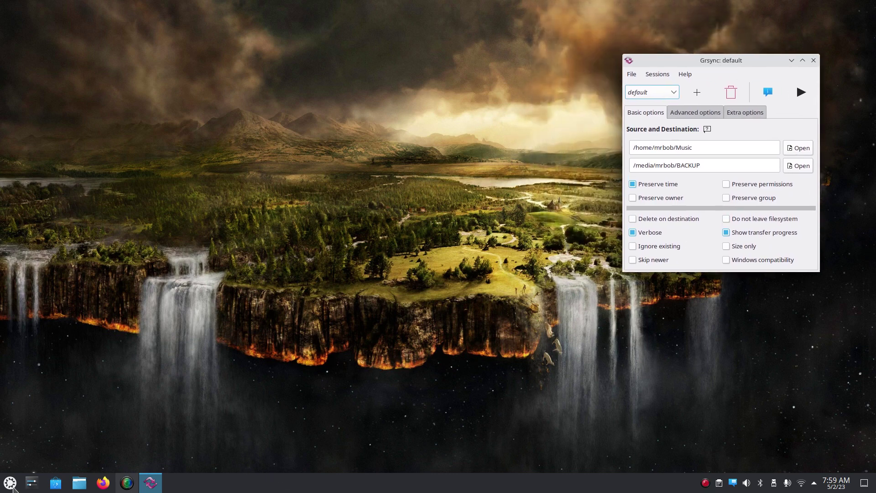
click(12, 487)
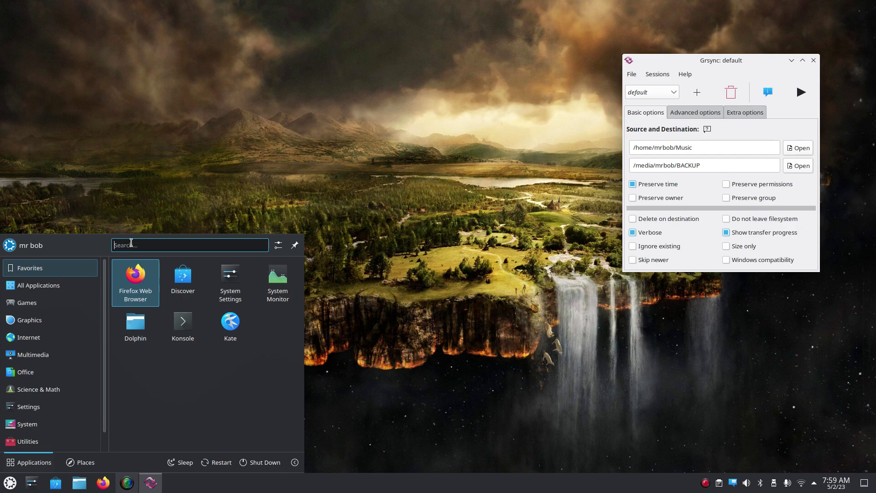
text(di)
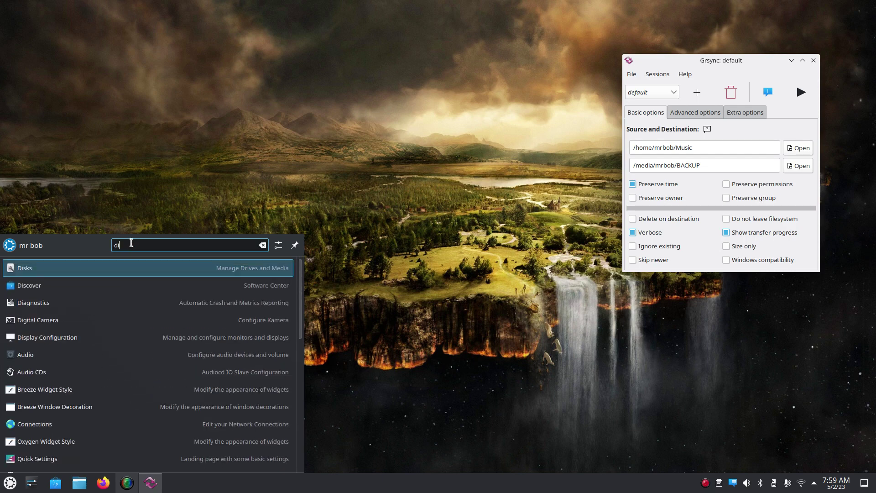
click(77, 270)
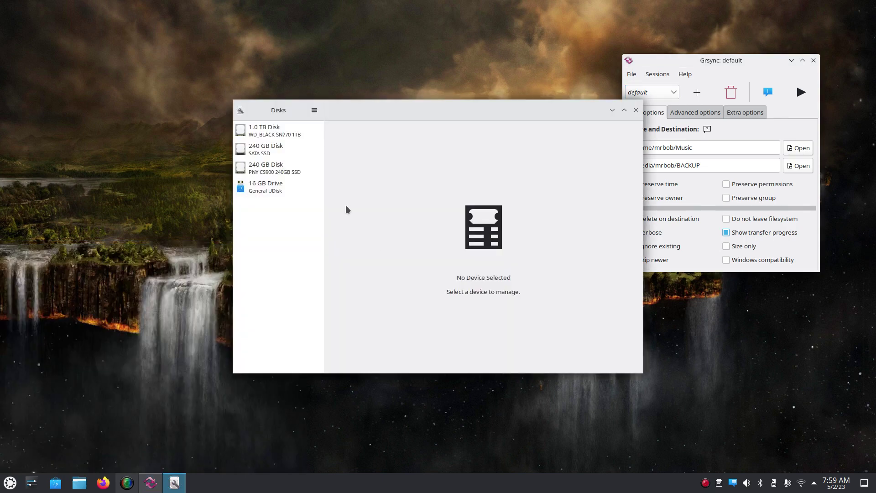
click(314, 110)
click(315, 204)
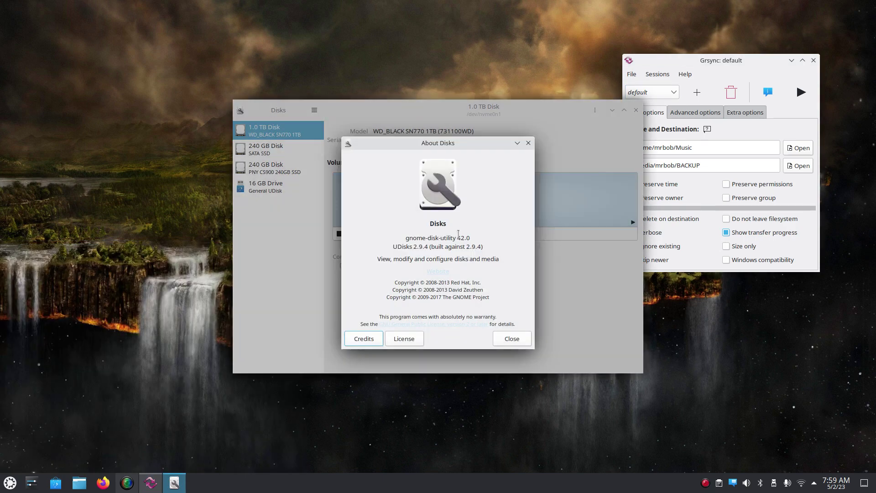
click(529, 144)
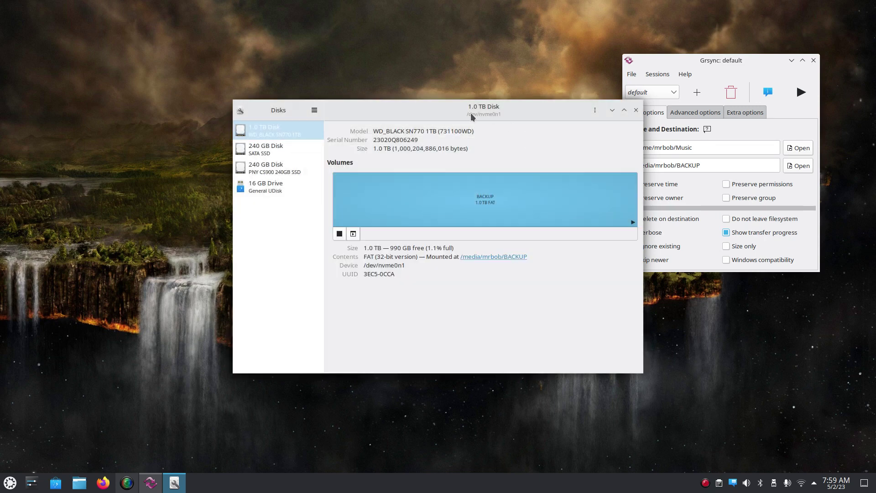
drag(436, 110, 349, 100)
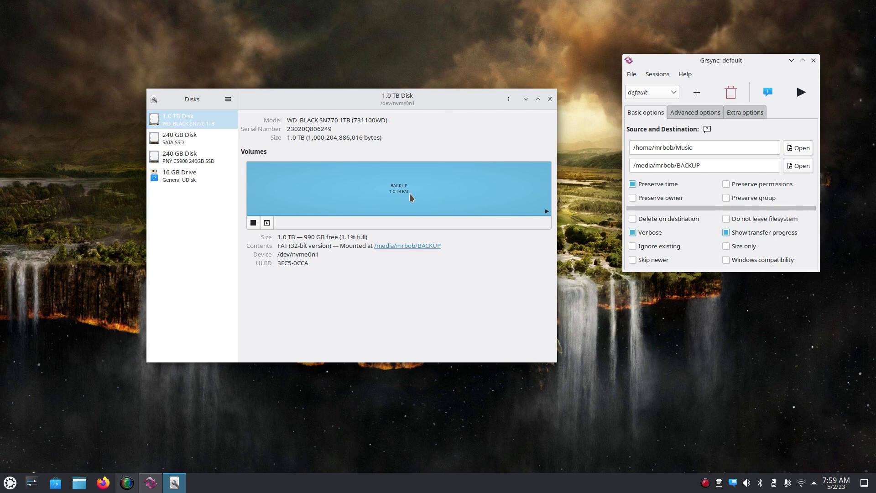
click(200, 160)
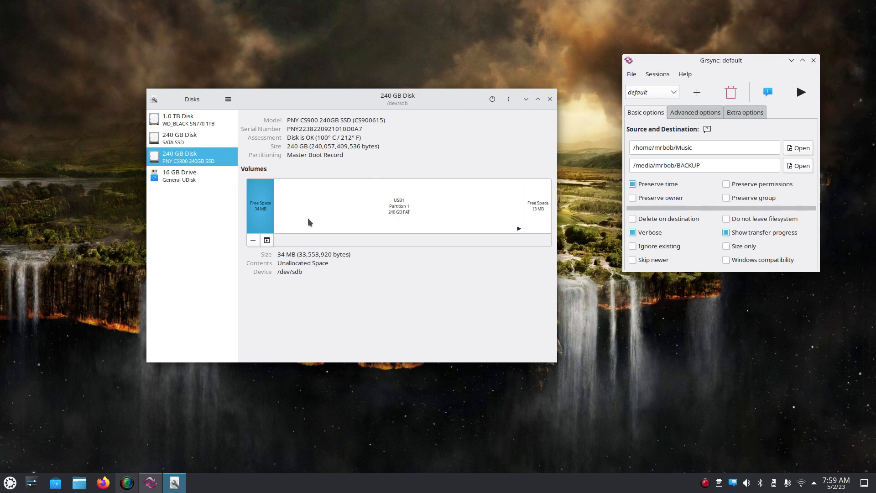
click(181, 179)
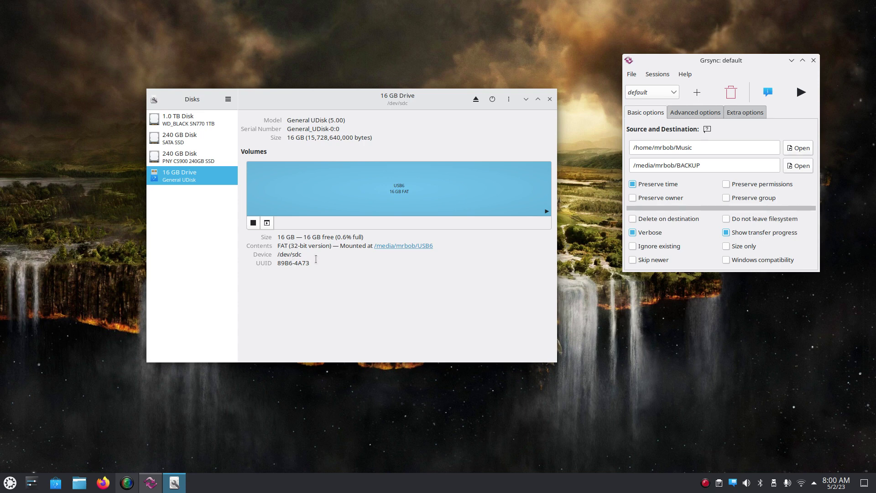
click(191, 160)
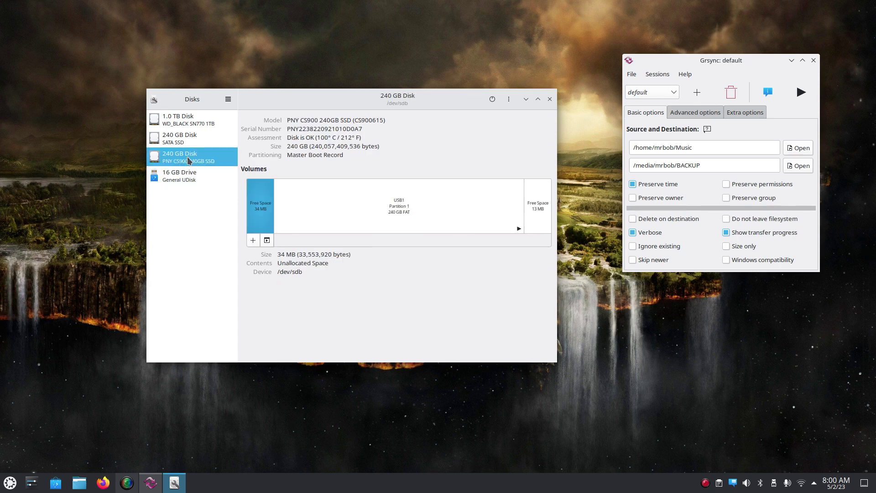
click(193, 179)
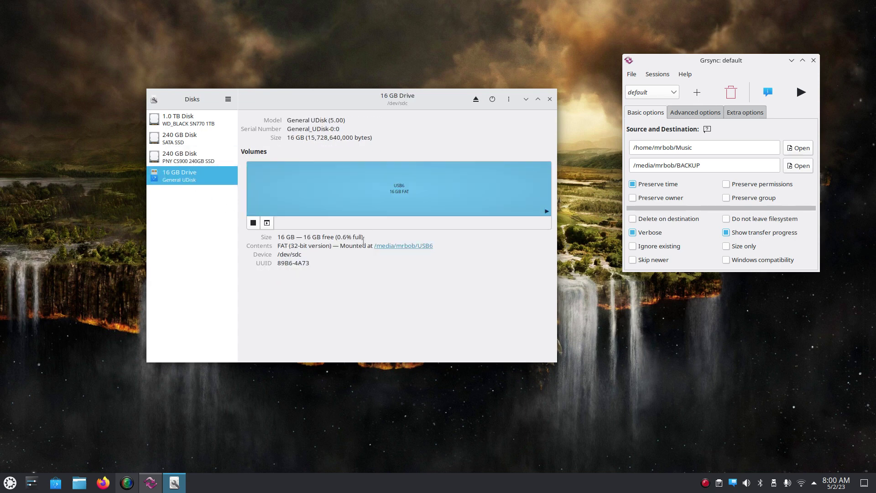
Close Disks and open a Dolphin window, shortened and placed in the top-left corner.
click(550, 100)
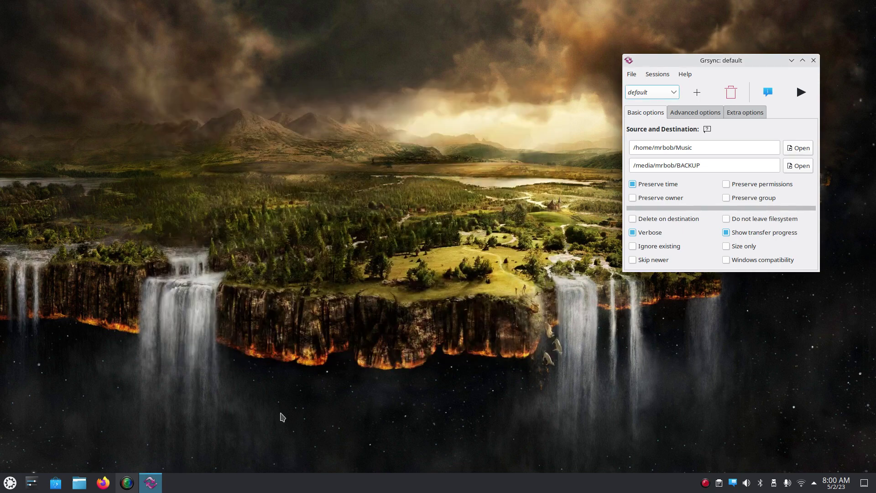
click(79, 483)
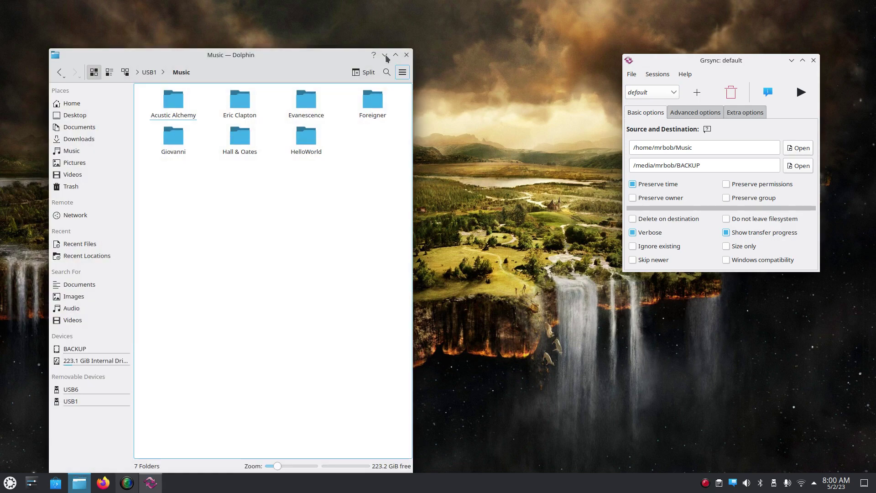
drag(306, 64, 480, 45)
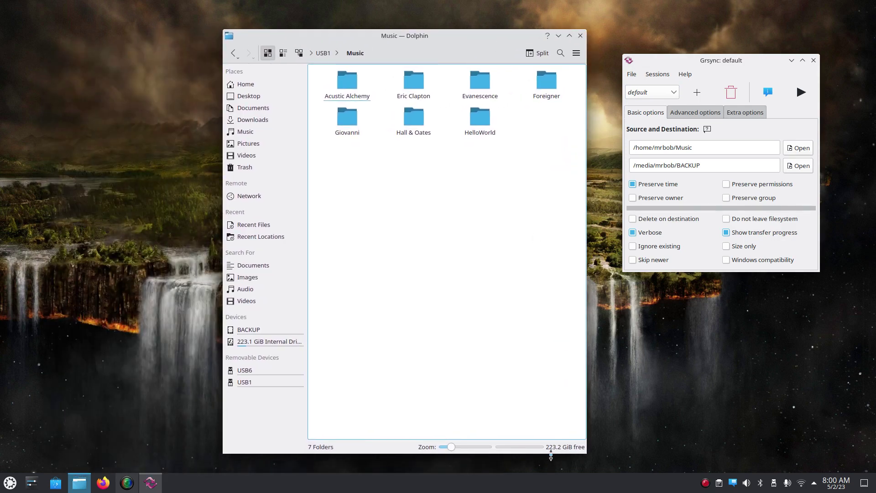
drag(551, 455, 550, 231)
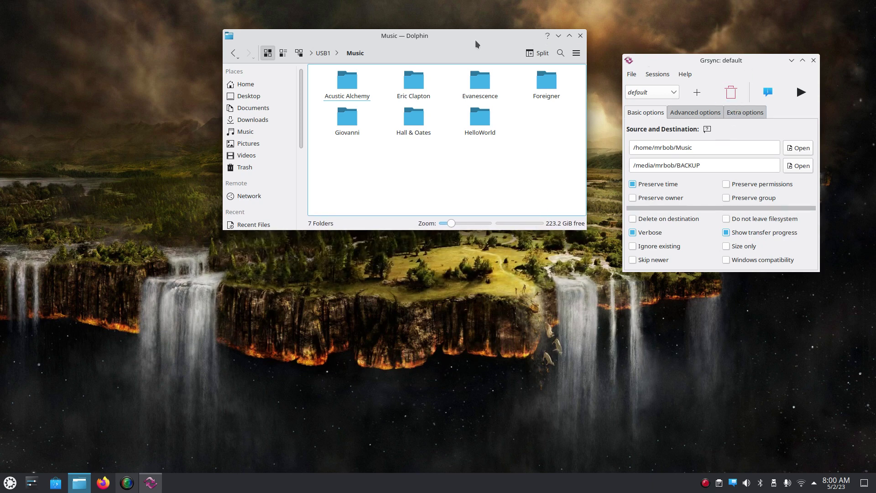
drag(476, 42, 264, 19)
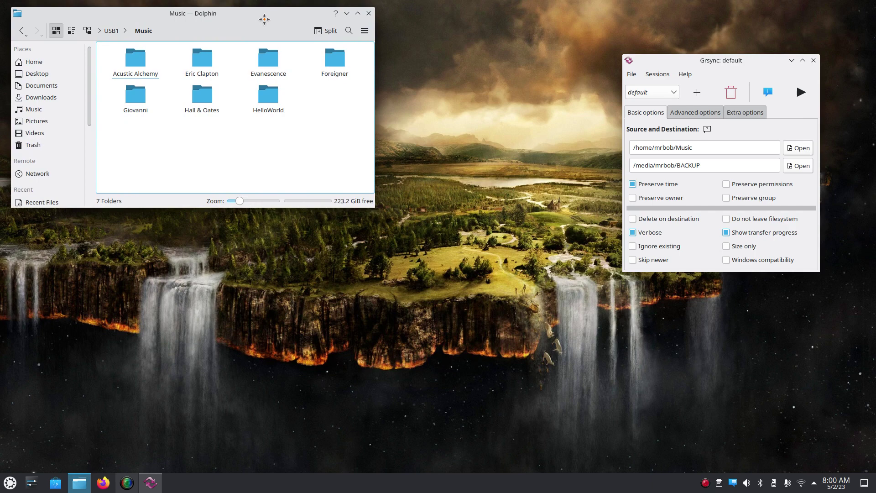
Open a second Dolphin window from the main menu, shorten it and shift it left.
click(364, 30)
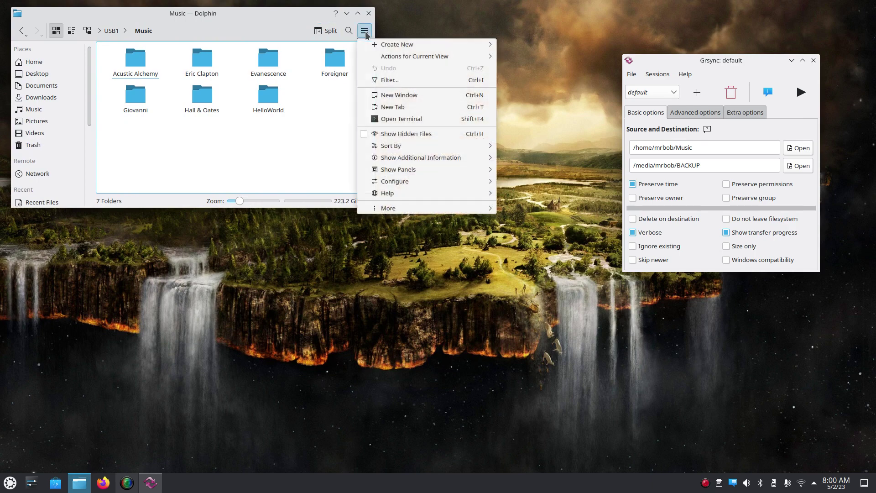
click(420, 95)
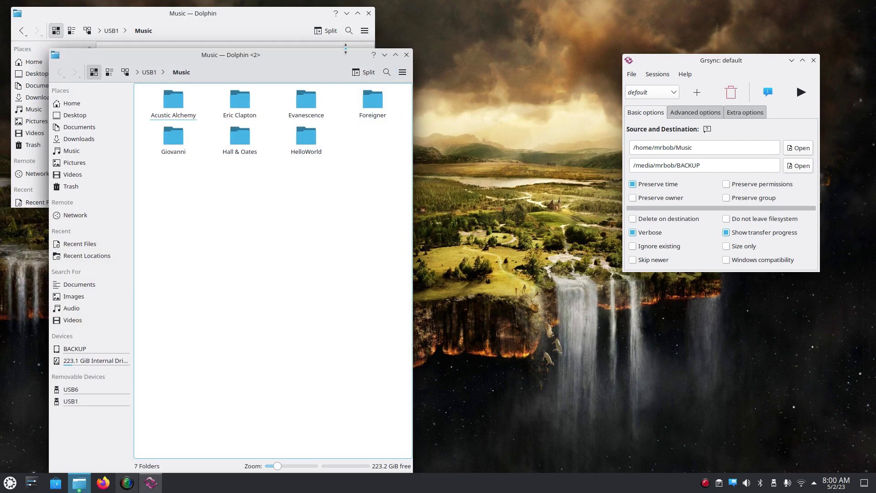
drag(345, 49, 346, 231)
drag(282, 240, 242, 226)
Open a third Dolphin window at the right and arrange it, Grsync and the second window.
click(363, 242)
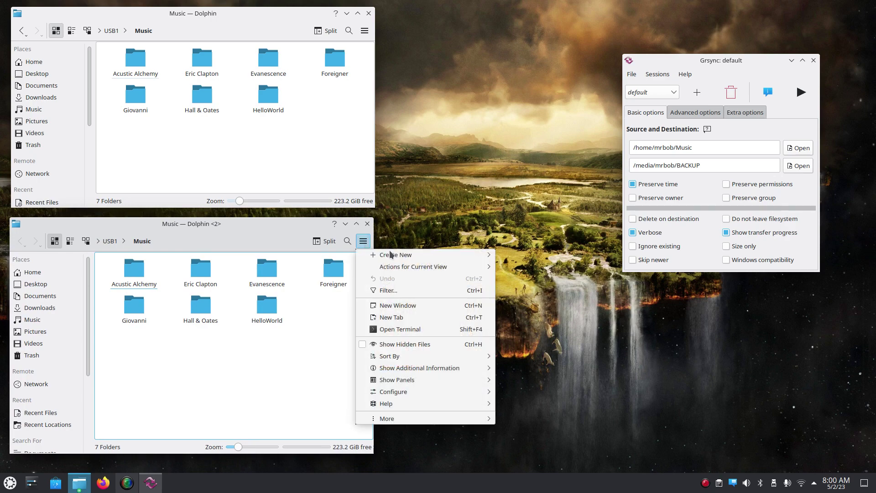
click(436, 307)
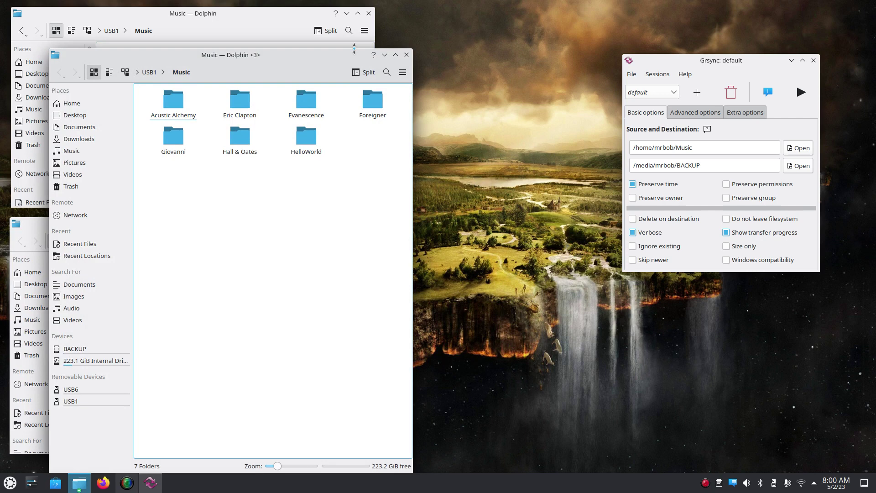
drag(354, 48, 581, 278)
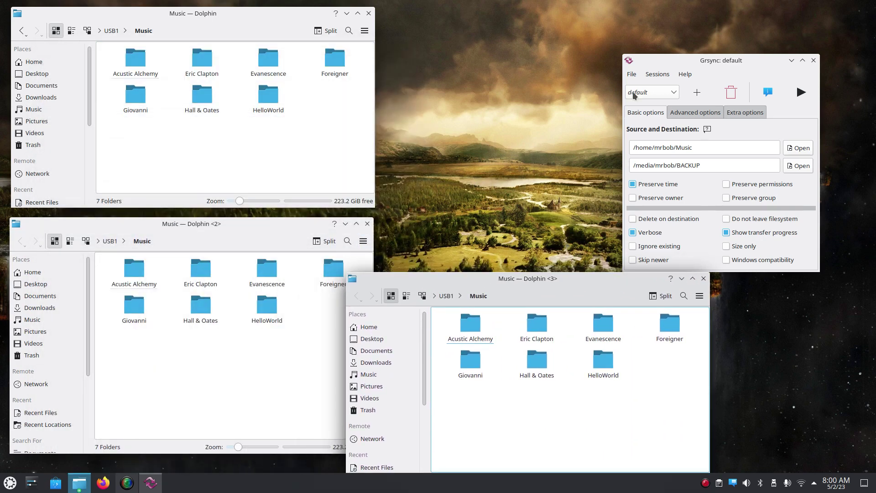
drag(685, 63, 545, 33)
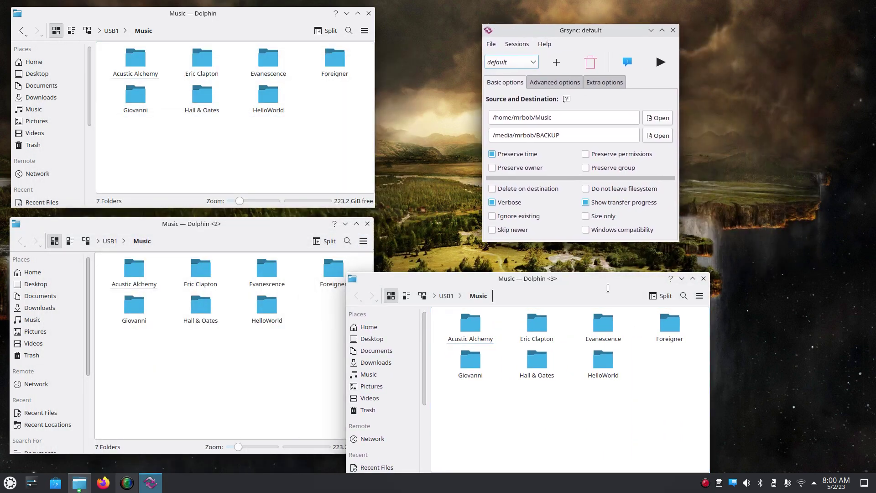
drag(608, 287, 684, 262)
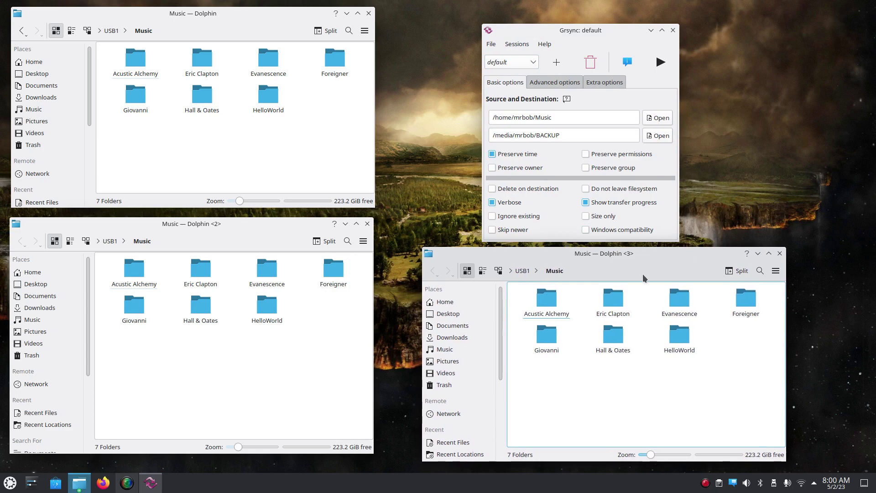
drag(269, 233, 288, 234)
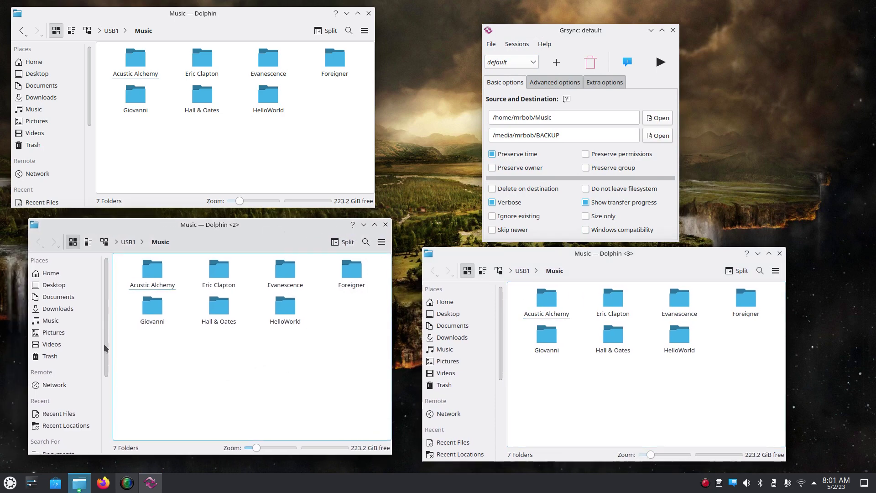
Move the Music folder on the BACKUP drive to the Trash in the first window.
ctrl+scroll(251, 374, up, 2)
ctrl+scroll(251, 371, down, 1)
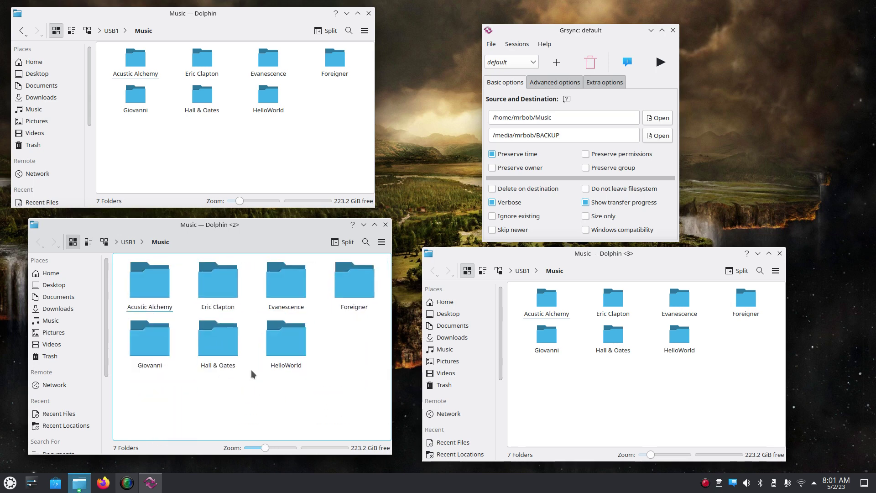
scroll(104, 338, down, 1)
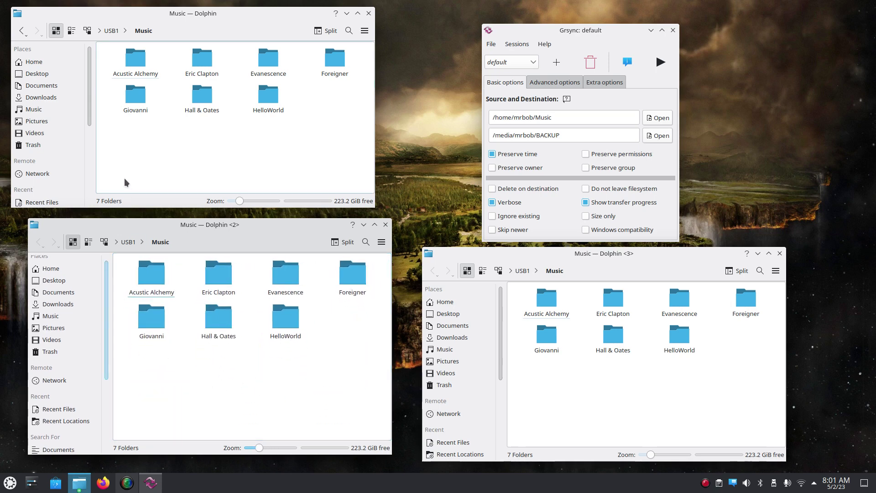
click(91, 141)
scroll(91, 146, down, 3)
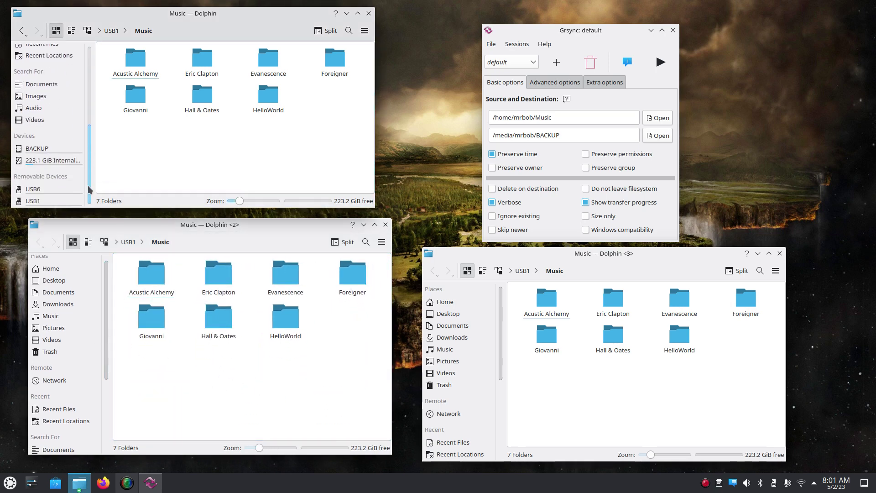
click(58, 150)
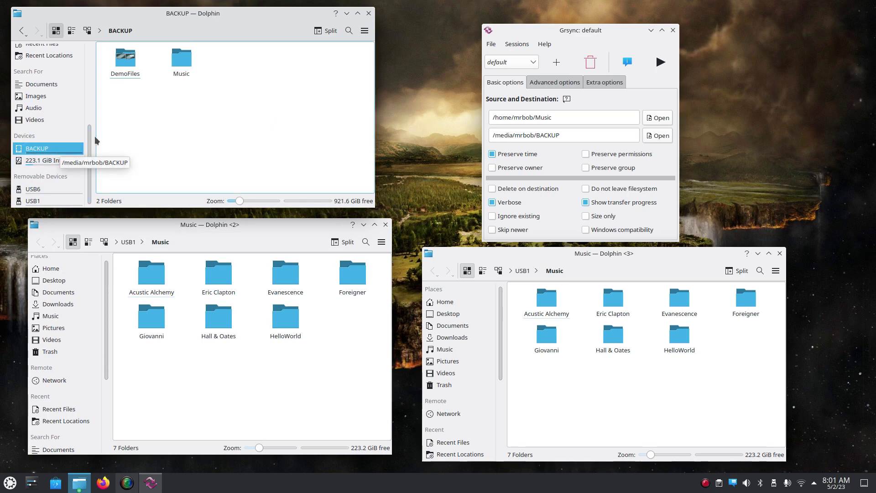
click(178, 64)
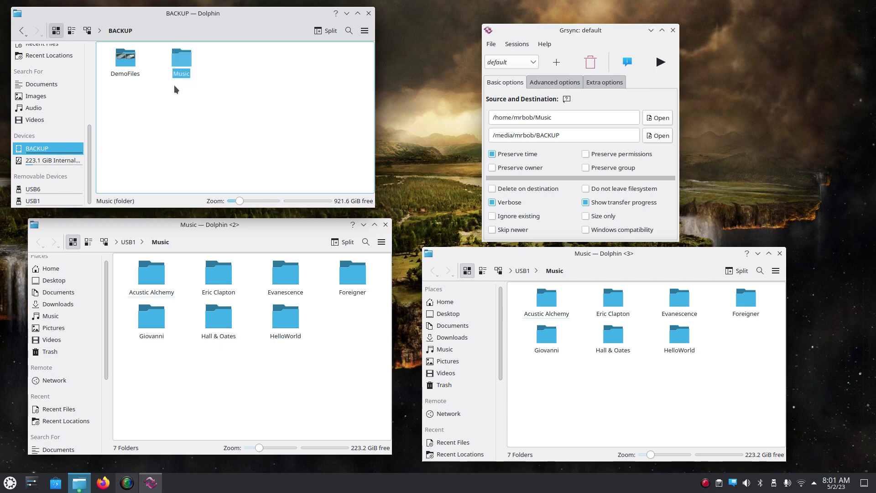
key(Delete)
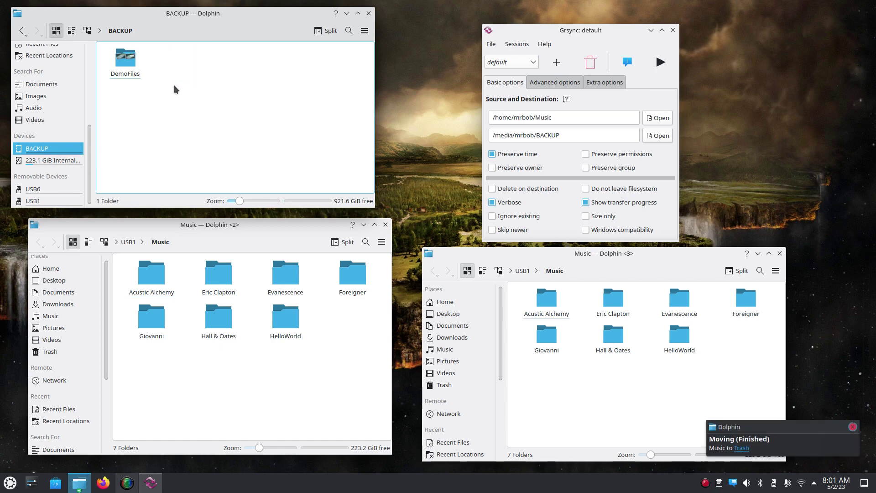
Move the myjunk folder on USB6 to the Trash in the second window.
drag(106, 340, 110, 451)
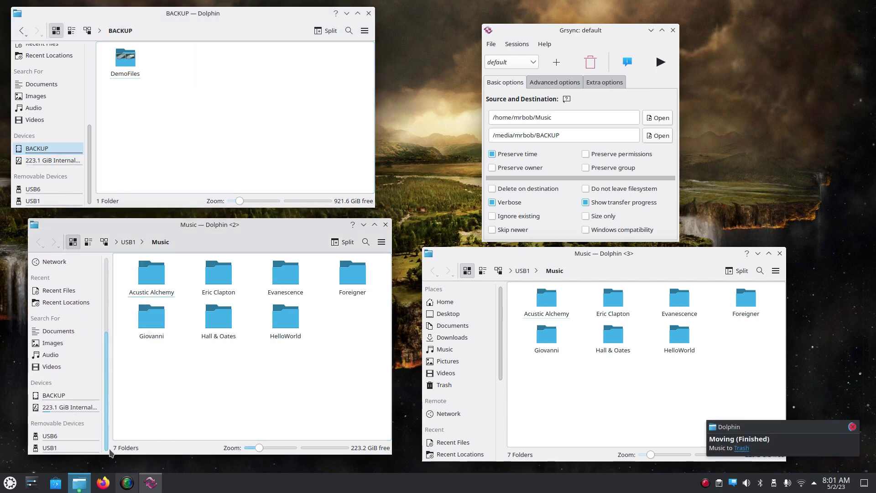
click(55, 436)
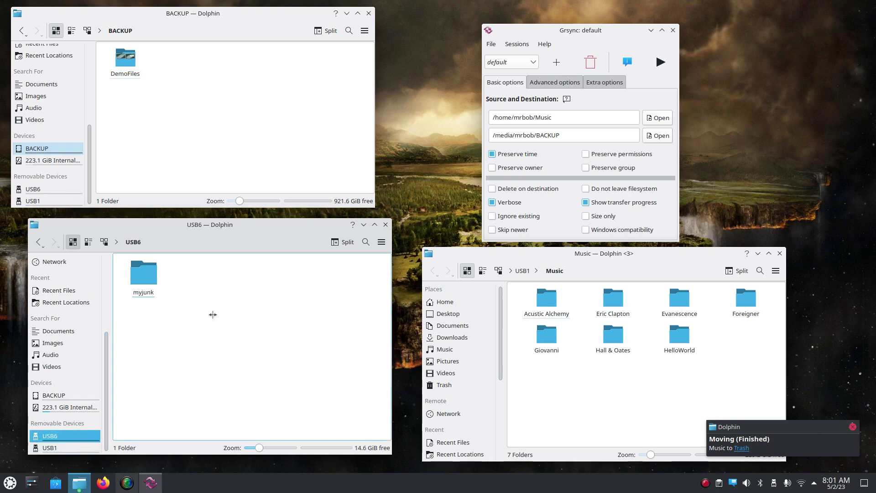
click(146, 297)
key(Delete)
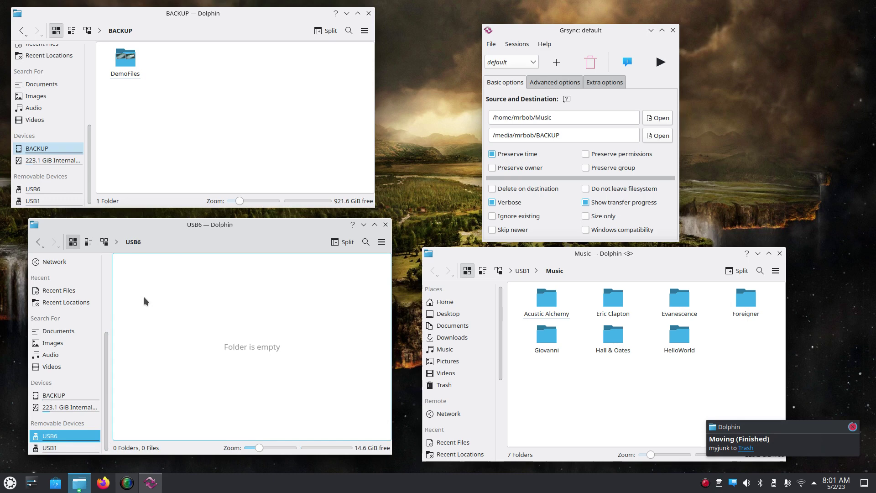
Move the Music folder on USB1 to the Trash in the third window.
click(565, 393)
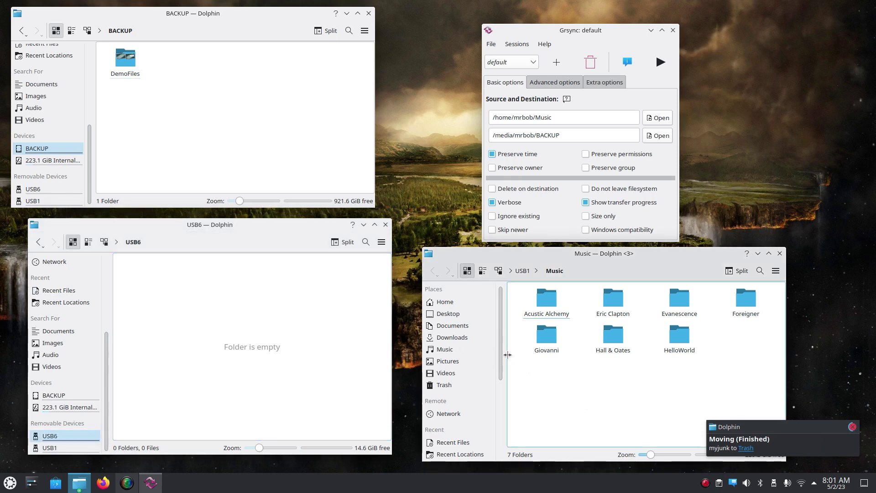
drag(500, 360, 489, 459)
click(488, 457)
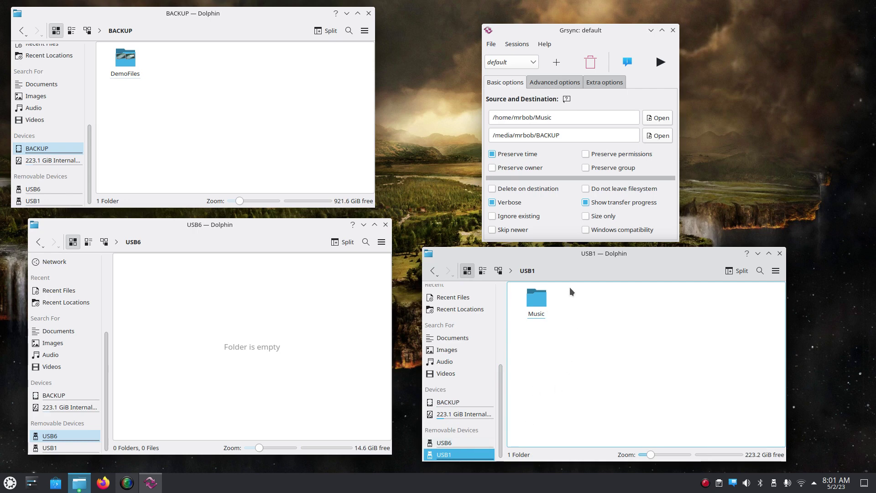
drag(573, 290, 523, 327)
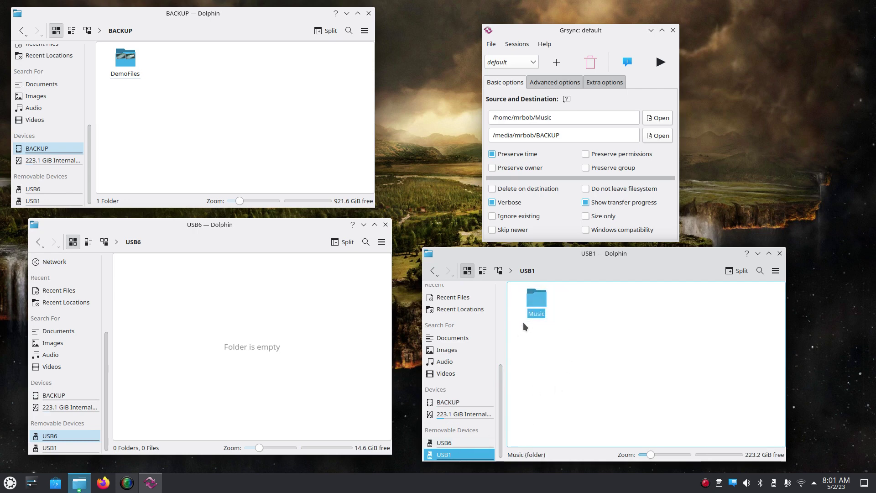
key(Delete)
View the properties of the USB1 and USB6 drives, closing each without changes.
right_click(465, 454)
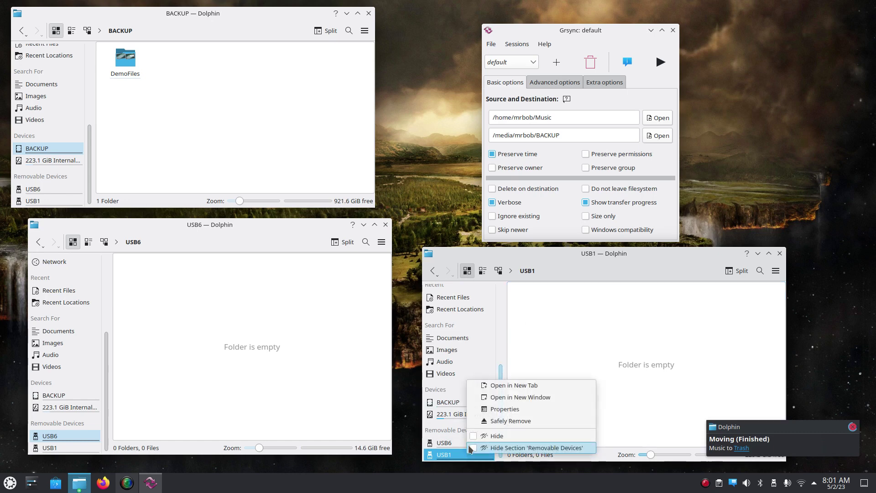
click(505, 408)
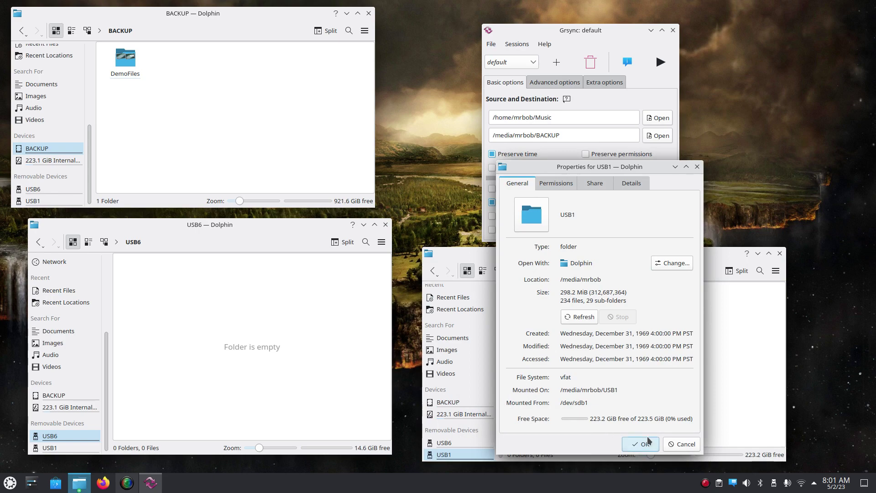
click(683, 444)
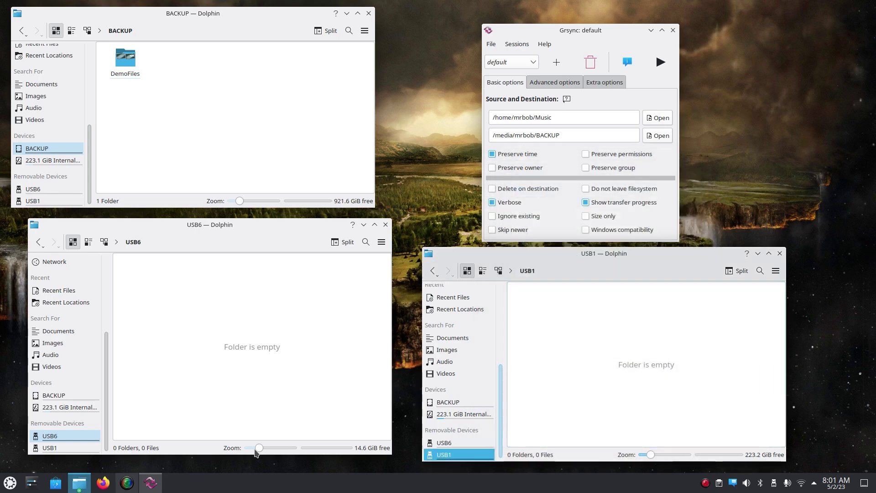
right_click(76, 438)
click(182, 390)
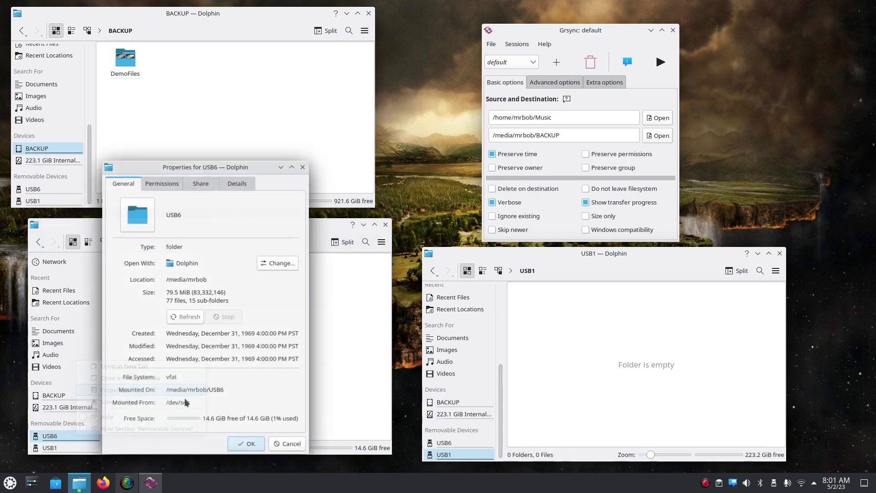
click(282, 445)
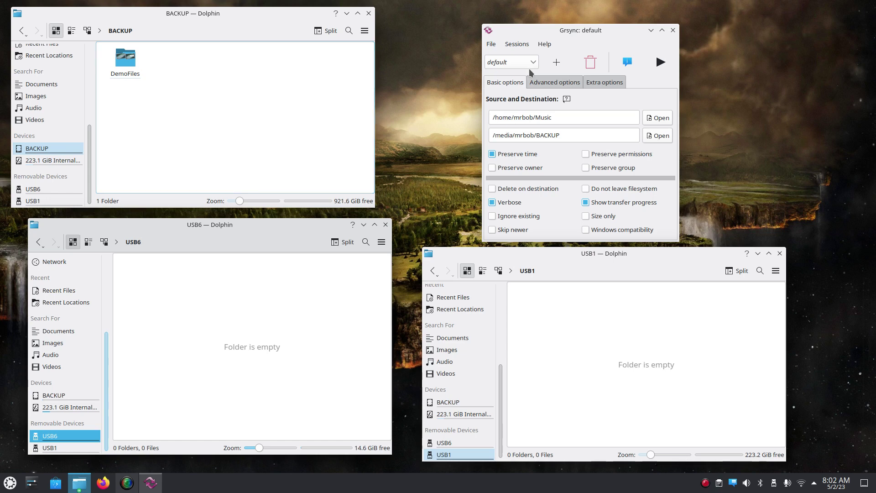
drag(599, 33, 644, 16)
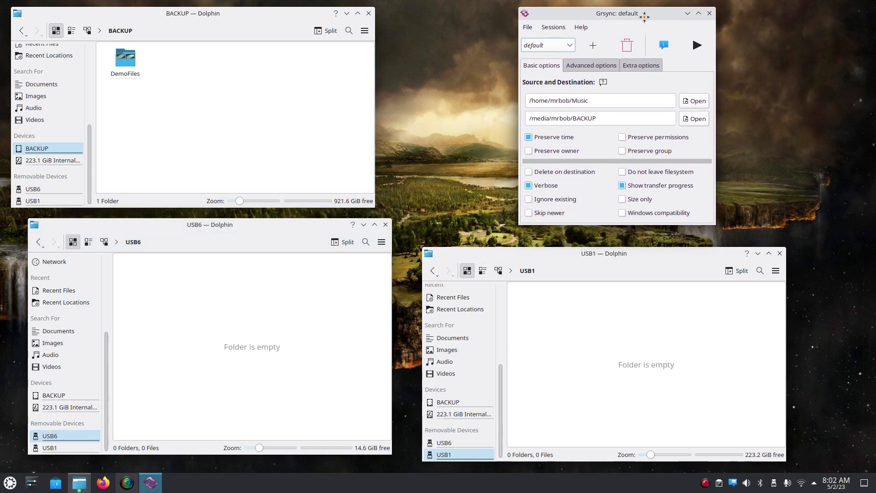
click(581, 27)
click(591, 53)
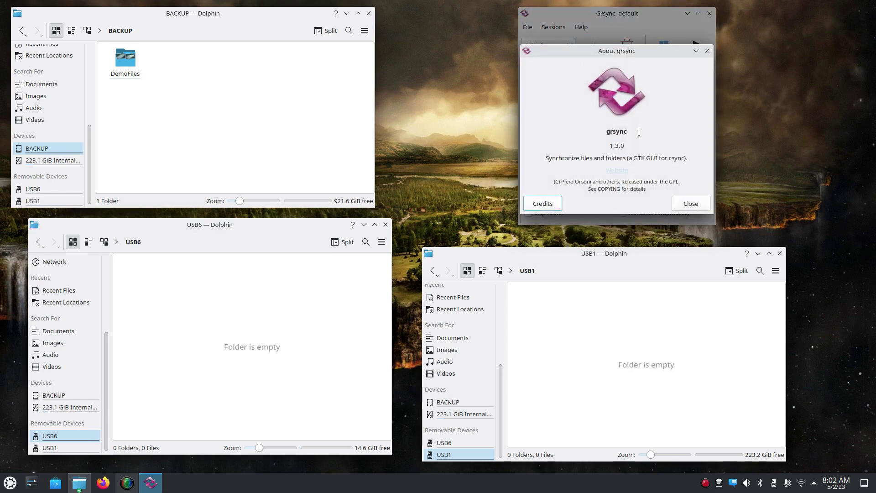
drag(603, 131, 637, 131)
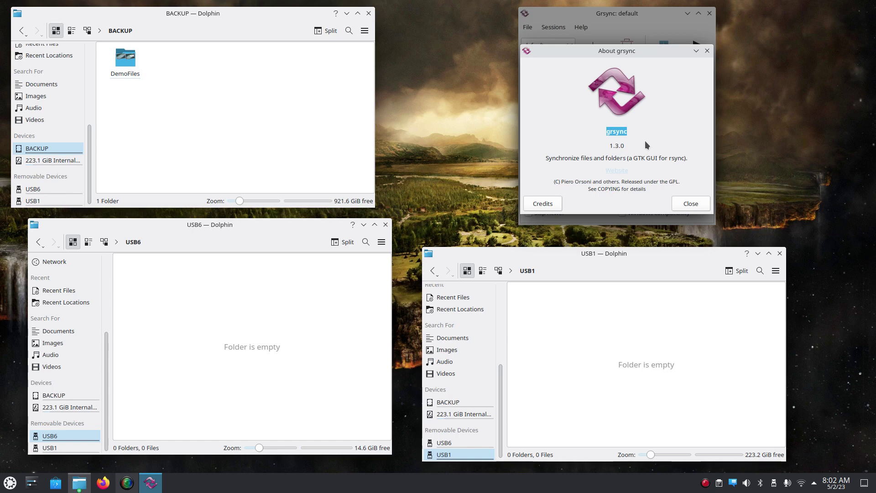
click(689, 204)
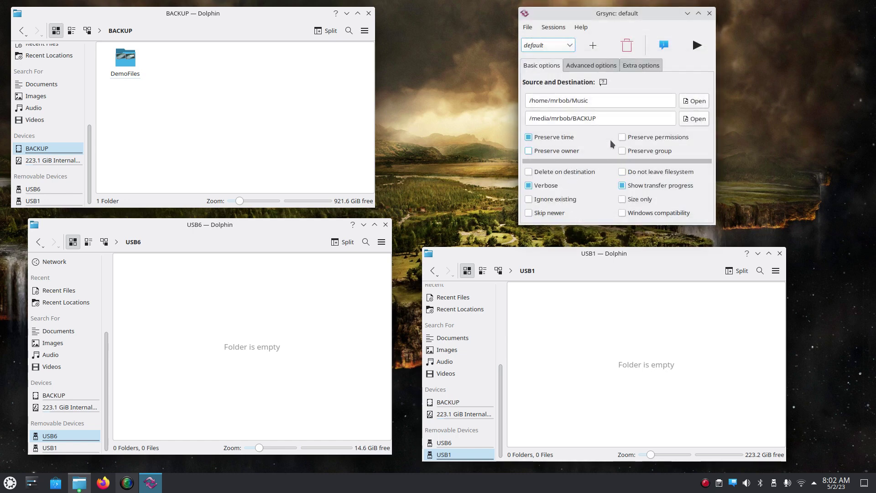
Look through the Advanced and Extra options tabs, then return to Basic options.
click(592, 66)
click(645, 70)
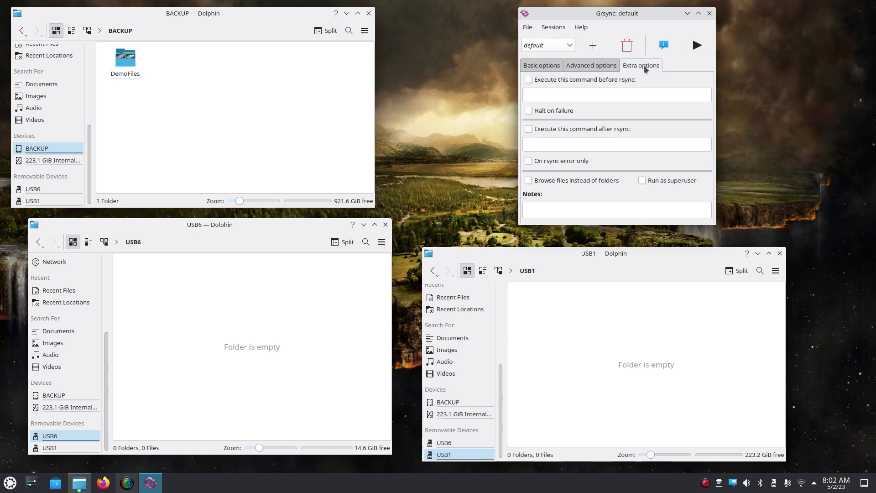
click(541, 65)
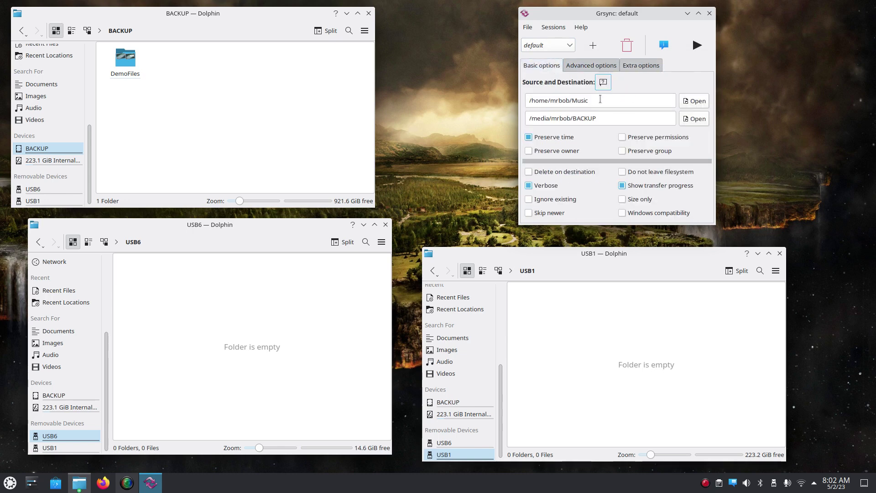
Clear the source path /home/mrbob/Music and the destination path /media/mrbob/BACKUP.
drag(601, 99, 508, 105)
key(BackSpace)
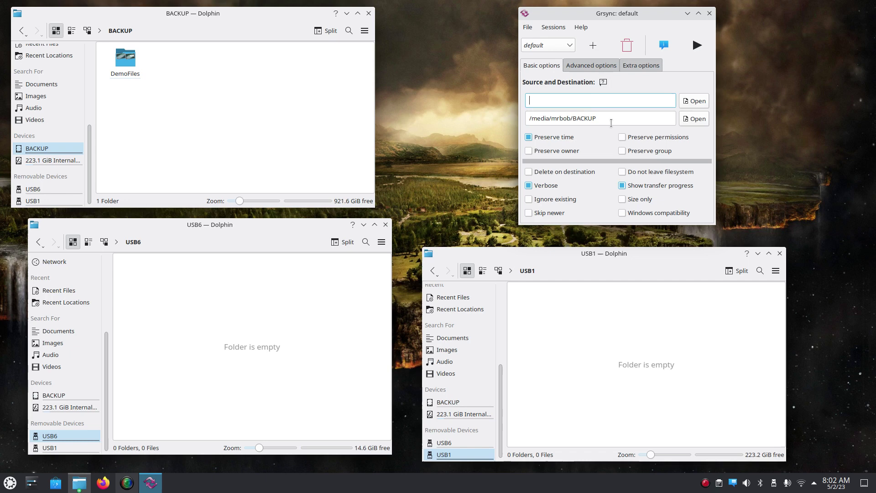
drag(612, 120, 523, 119)
key(BackSpace)
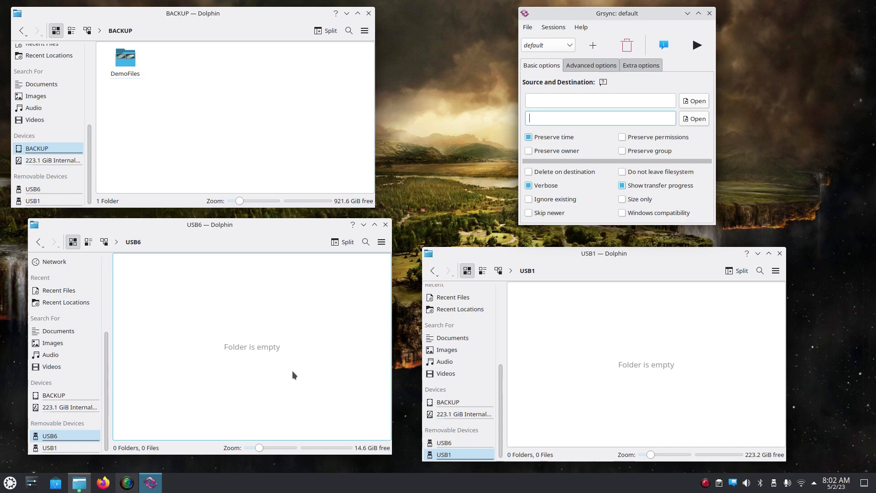
mouse_move(80, 482)
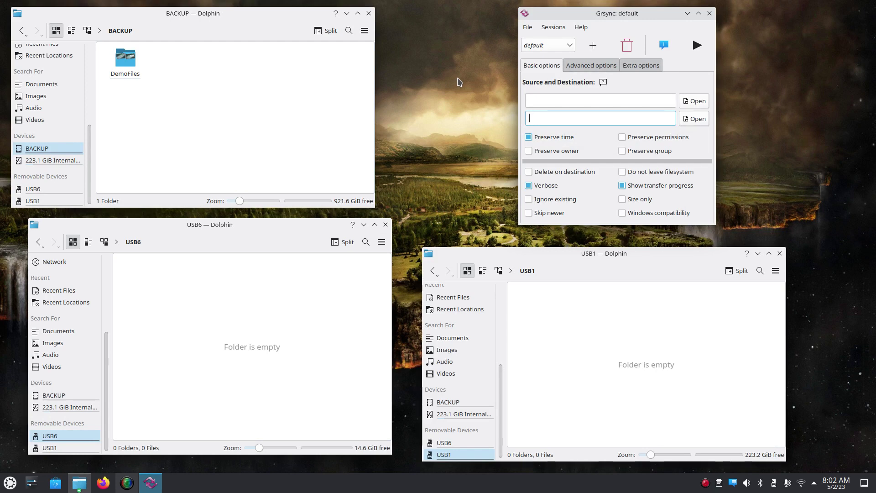
View the Grsync About information from the Help menu and close it.
click(581, 27)
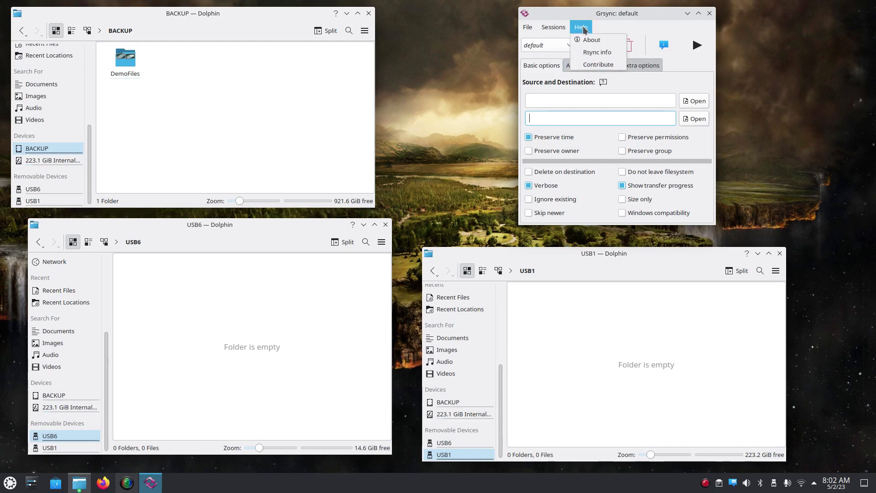
click(589, 40)
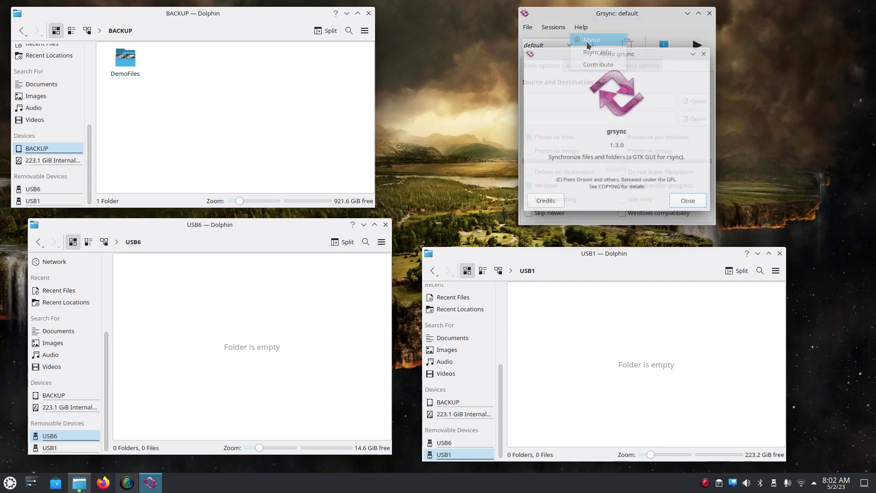
click(704, 54)
Check the rsync version information (rsync 3.2.7, protocol 31) and close it.
click(581, 27)
click(594, 53)
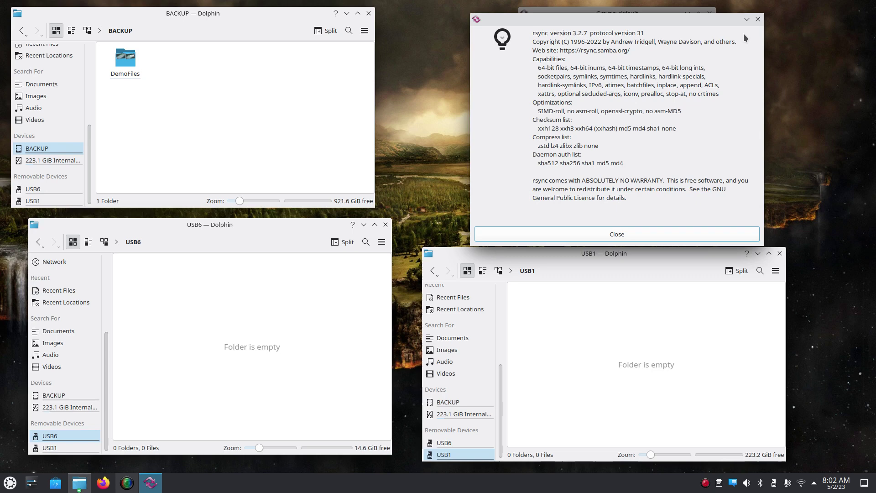
drag(635, 21, 637, 53)
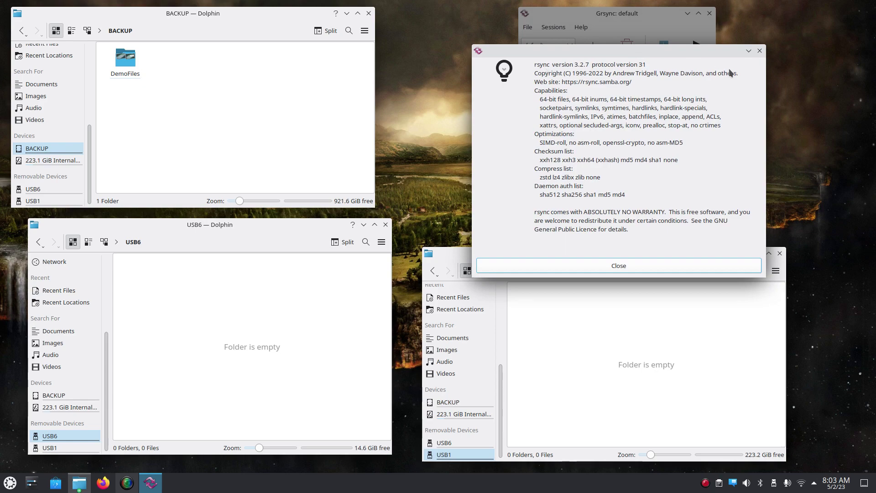
click(760, 51)
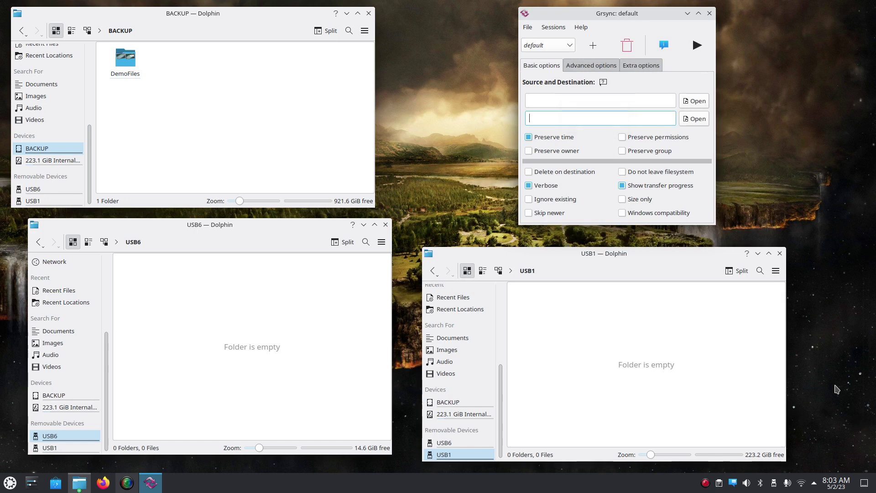
Open Grsync's File menu listing the session actions.
click(527, 29)
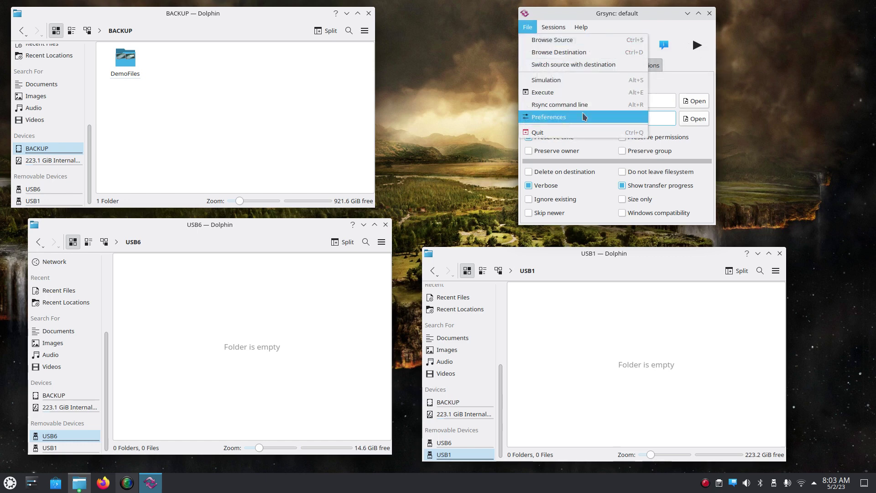
Show the empty rsync command line, then browse the third Dolphin window to Home/Documents/script.
click(573, 105)
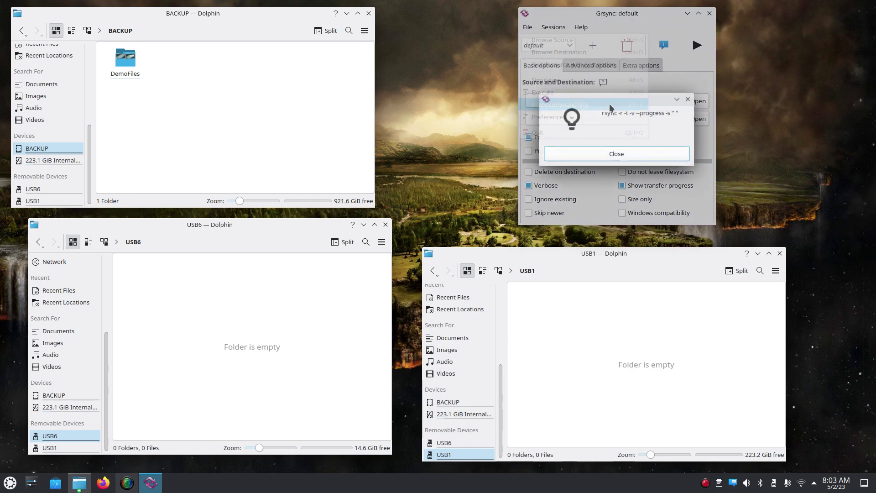
drag(610, 95, 447, 89)
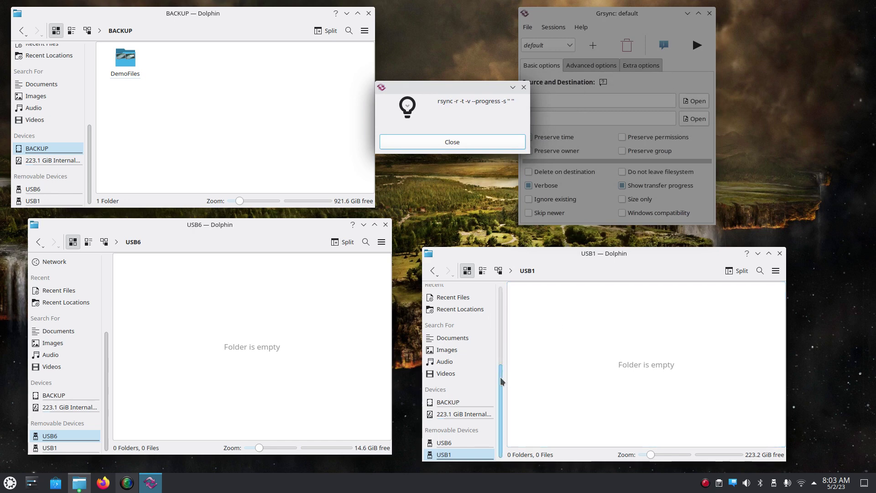
drag(500, 377, 500, 297)
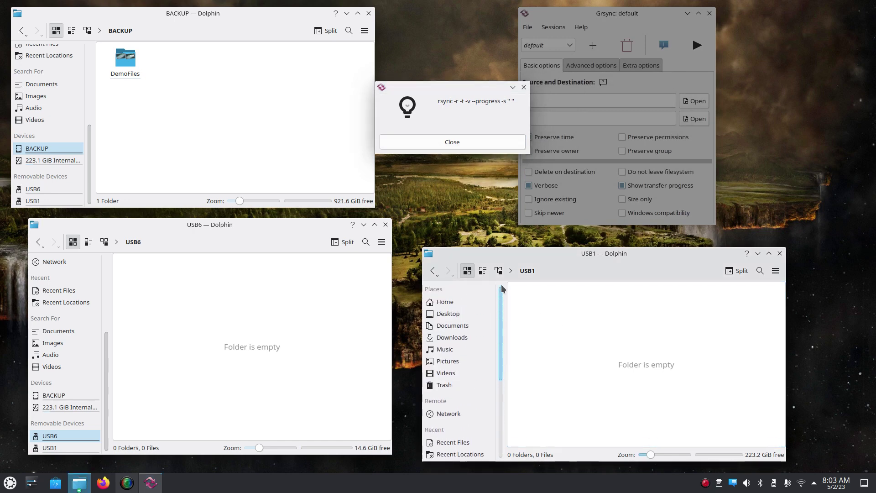
click(445, 302)
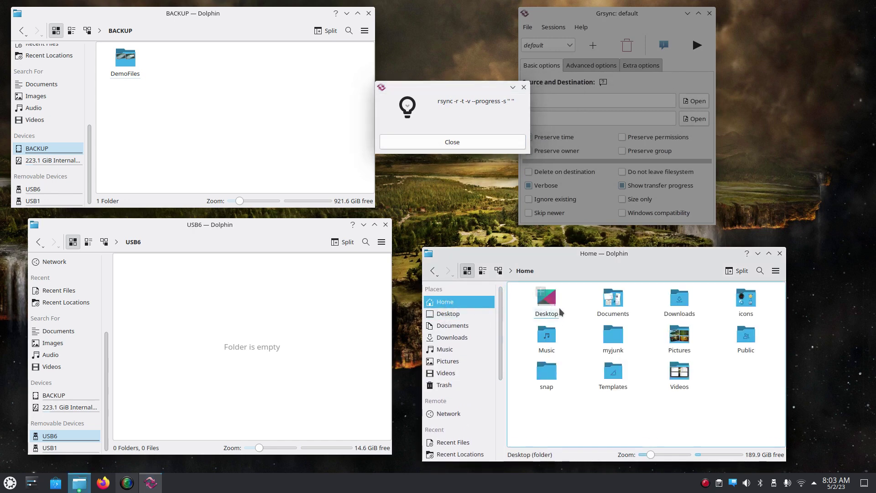
click(617, 302)
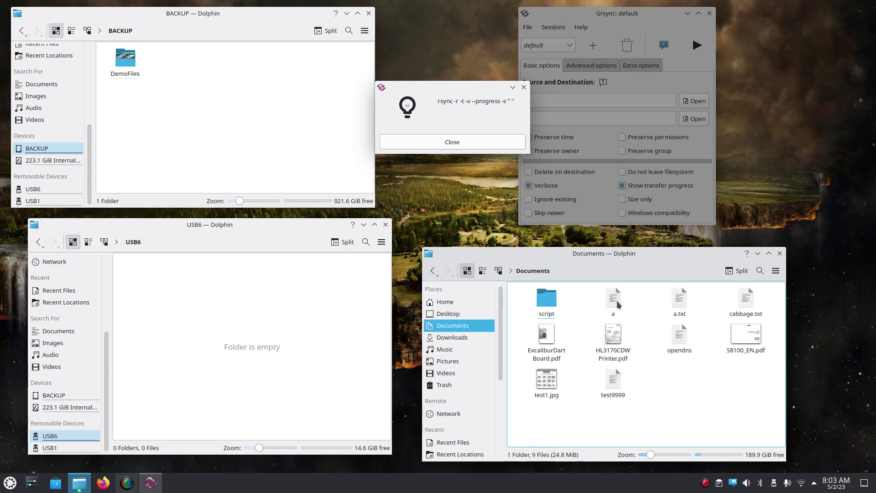
click(547, 299)
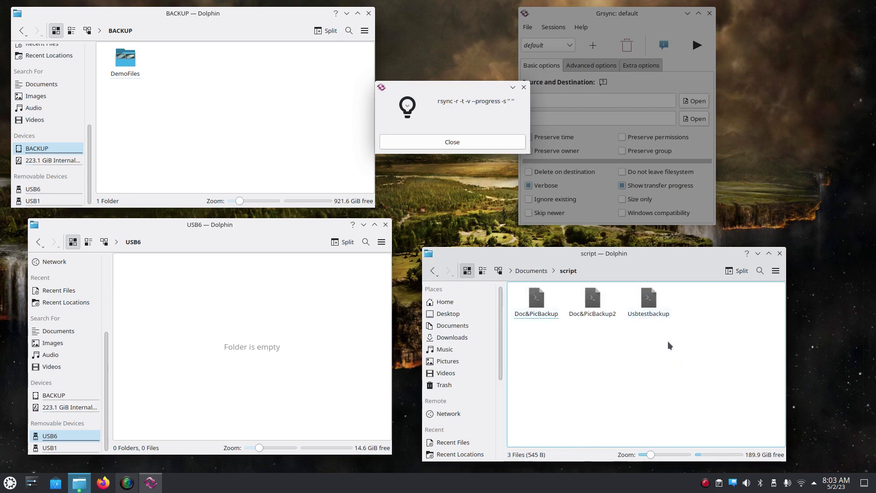
right_click(593, 298)
click(632, 301)
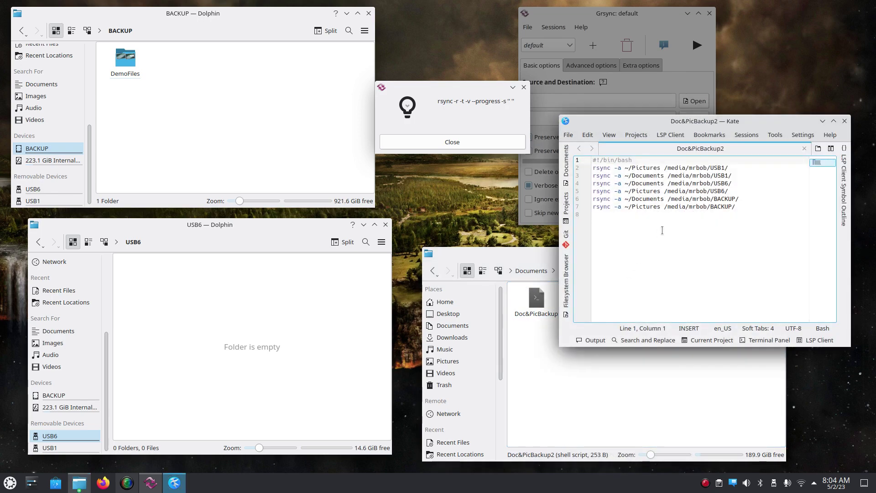
drag(651, 119, 608, 237)
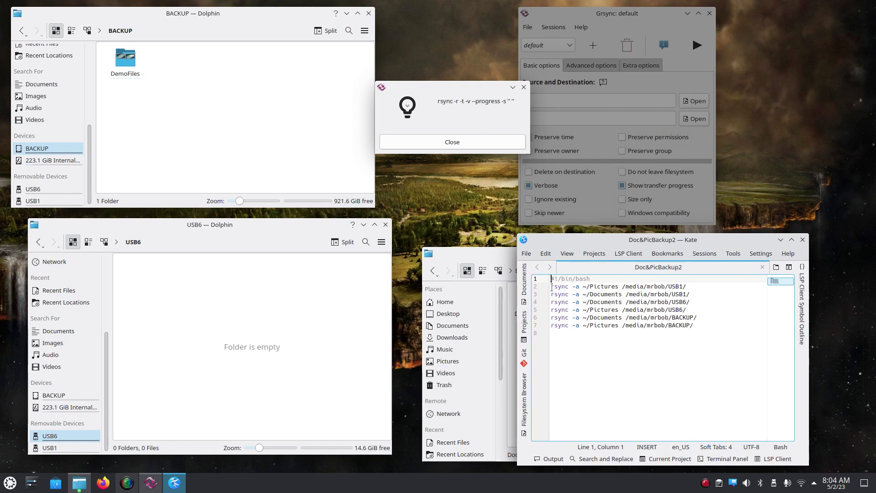
drag(551, 287, 578, 286)
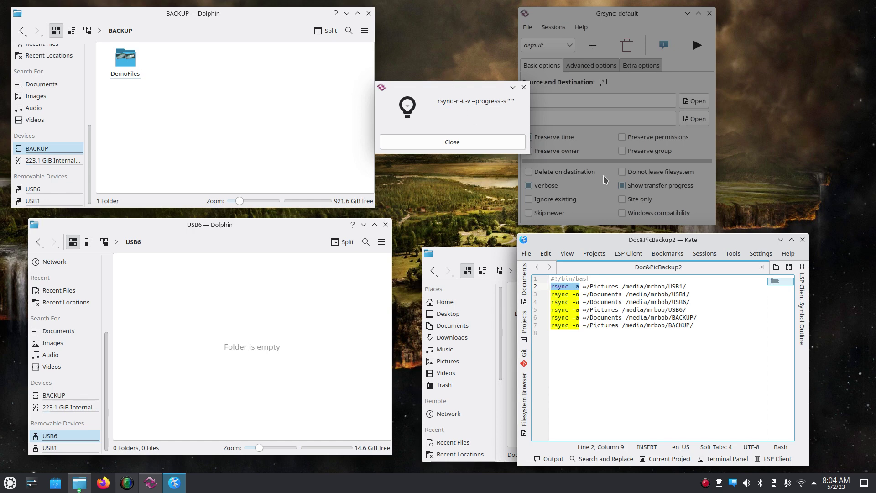
click(802, 240)
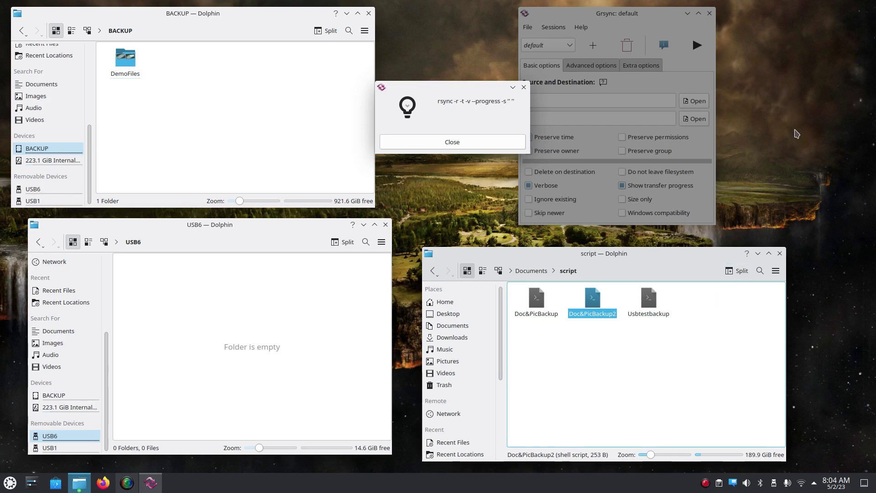
Close the script folder window and the rsync command line dialog.
click(780, 254)
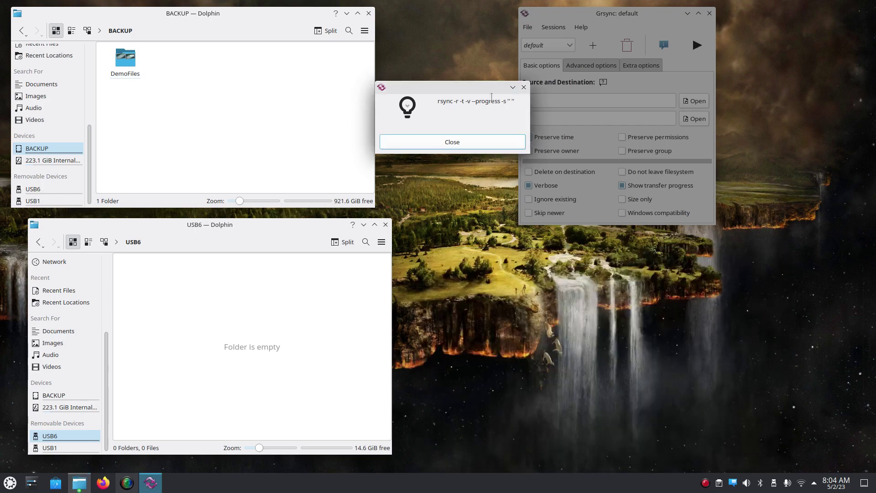
drag(467, 87, 614, 273)
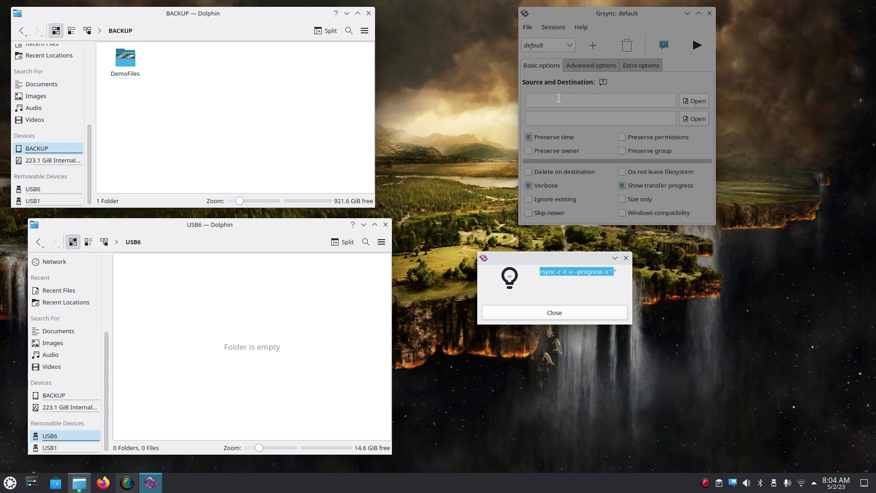
click(604, 311)
Set the source to /home/mrbob/Music and the destination to /media/mrbob/BACKUP.
click(696, 102)
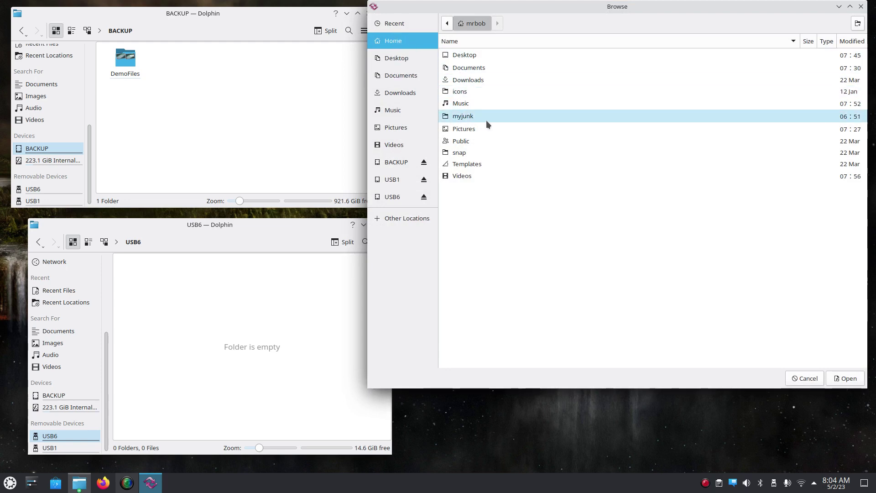
click(460, 104)
click(845, 378)
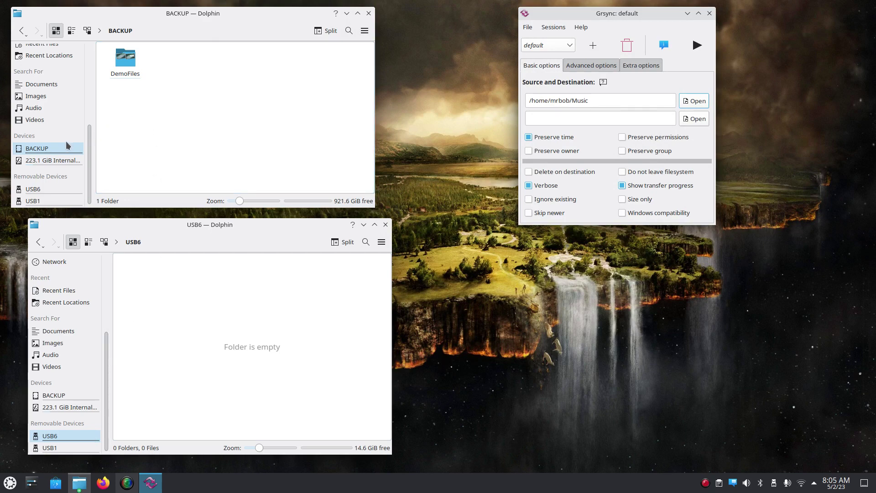
click(694, 119)
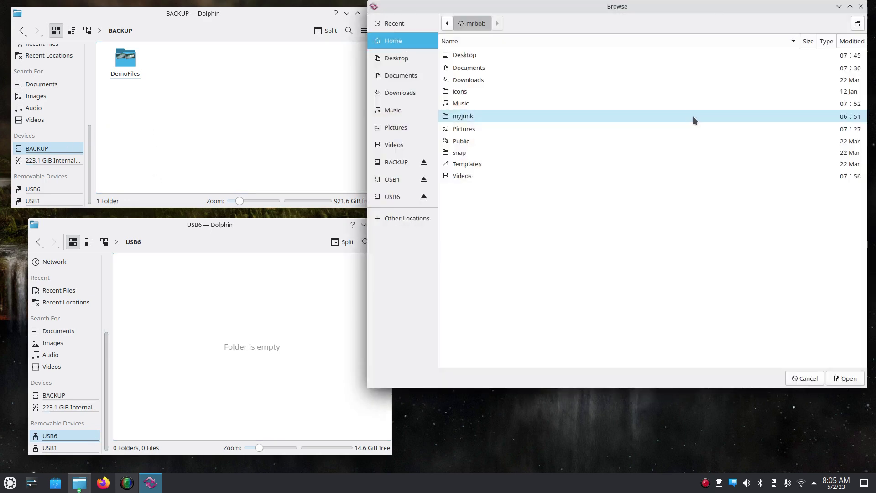
click(395, 162)
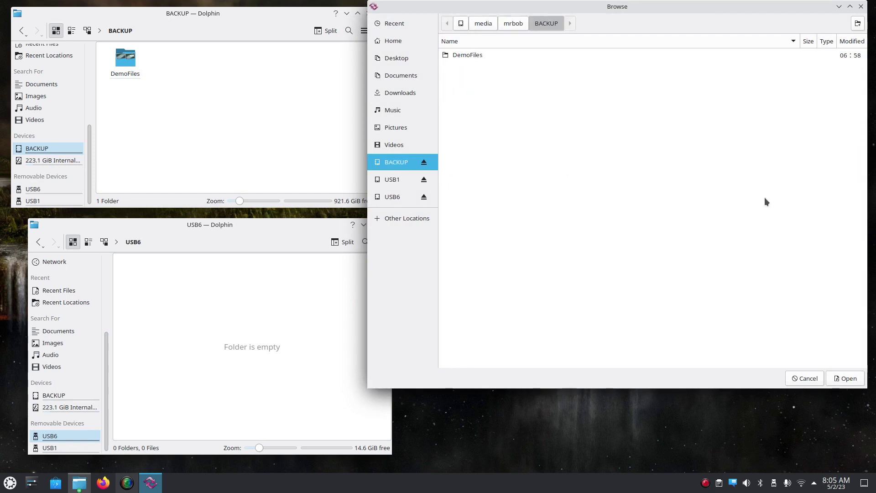
click(845, 379)
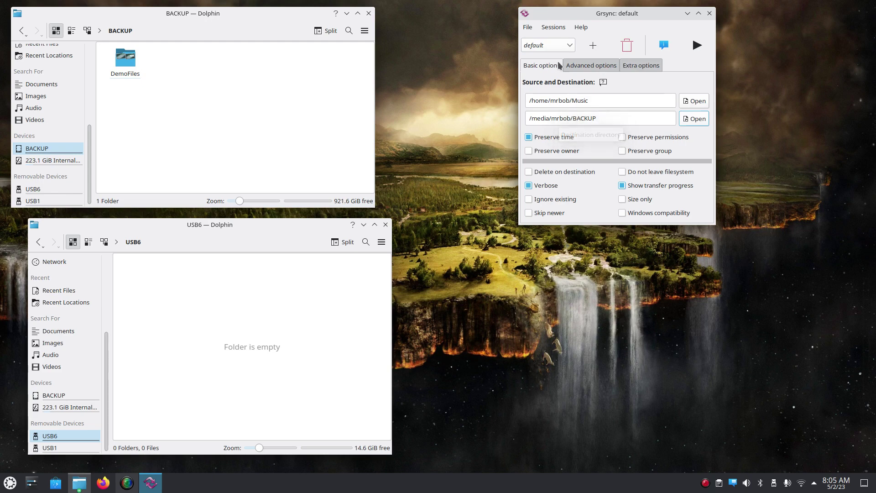
Display the rsync -r -t -v --progress -s command and highlight its options and source path.
click(528, 27)
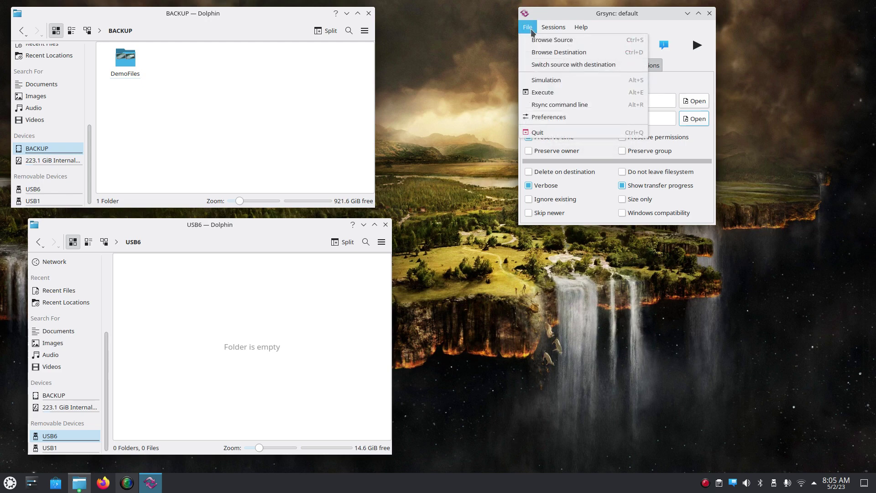
click(570, 106)
drag(592, 117, 564, 257)
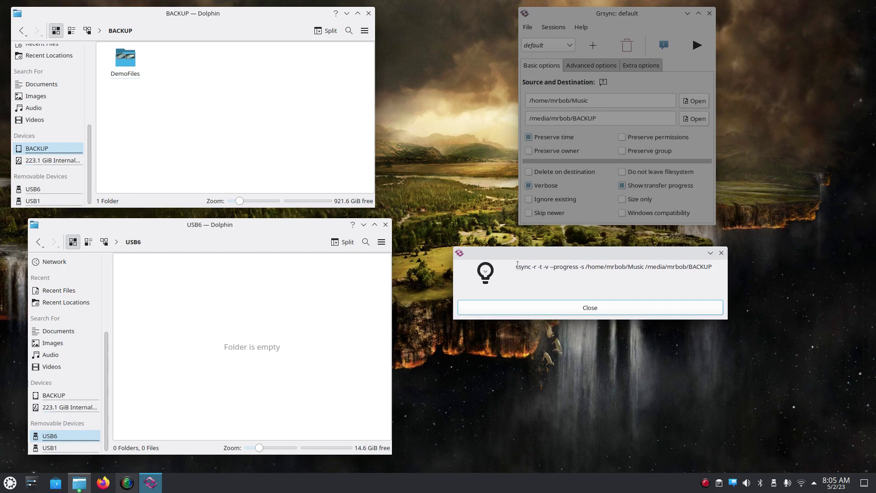
drag(516, 268, 585, 270)
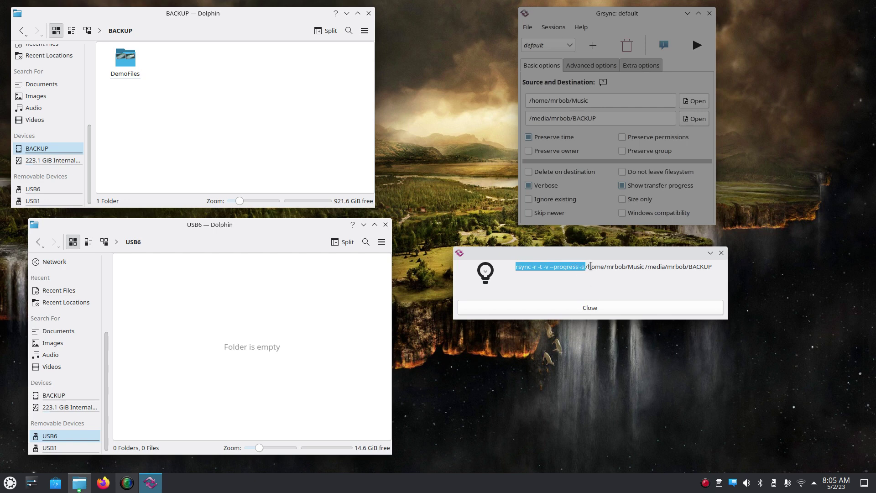
click(587, 266)
drag(585, 269, 645, 269)
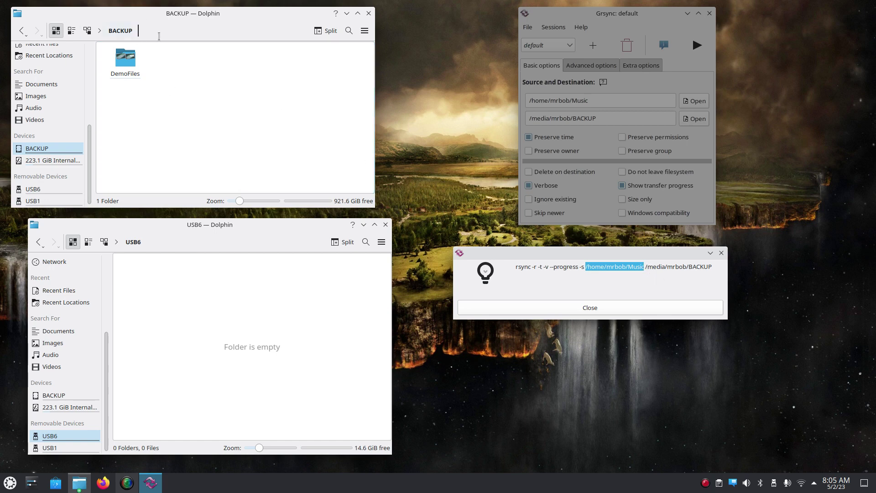
Show the BACKUP folder's full path as editable text in Dolphin's location bar.
click(132, 31)
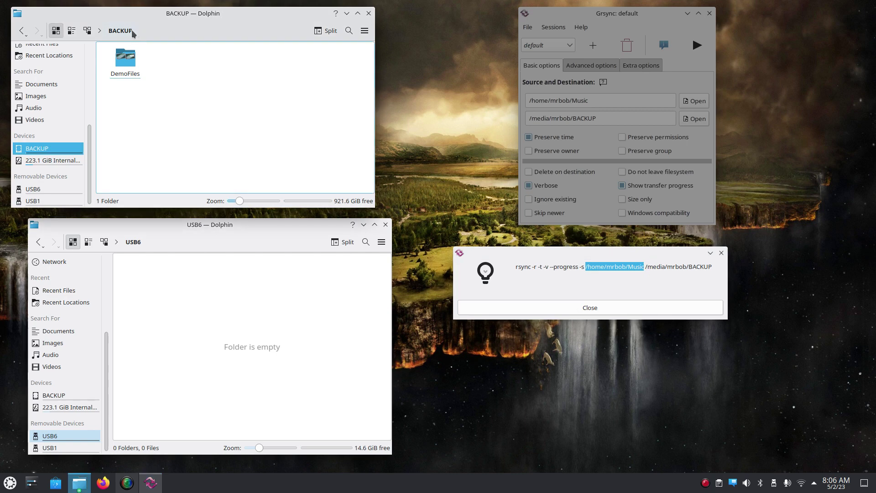
right_click(130, 29)
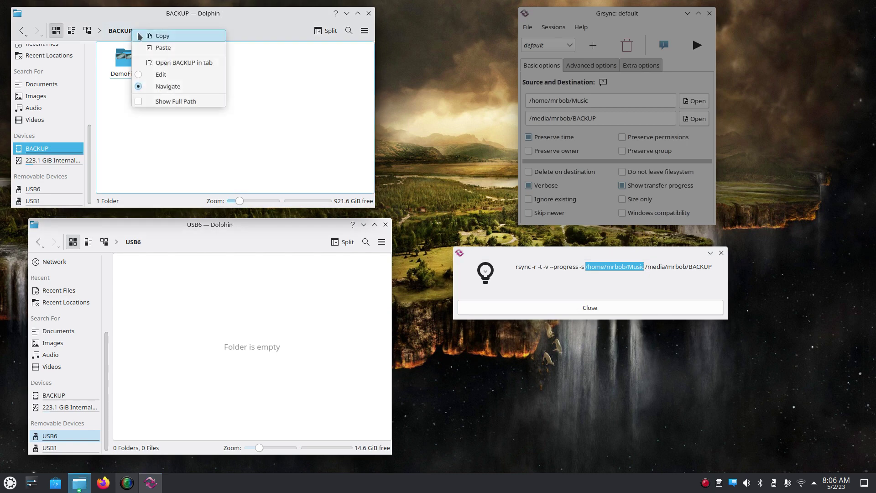
click(183, 100)
click(211, 32)
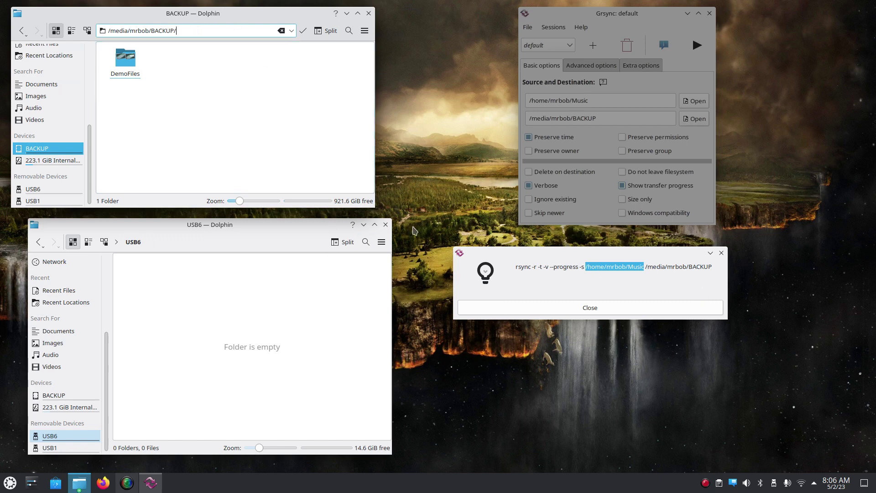
Copy the /media/mrbob/BACKUP path and close the rsync command-line preview.
drag(181, 28, 104, 30)
right_click(131, 30)
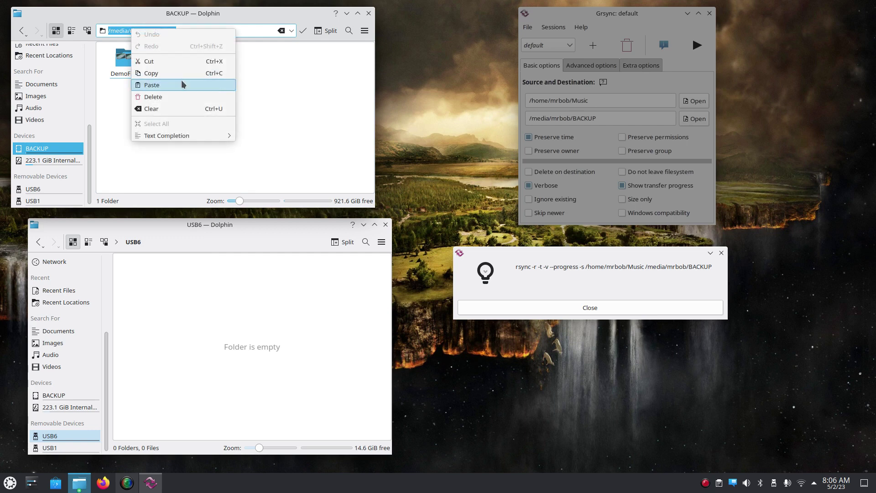
click(182, 74)
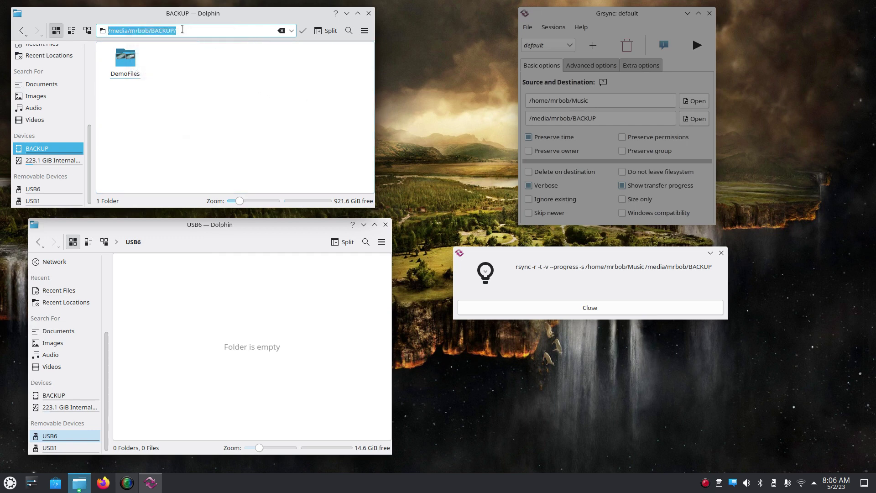
click(182, 29)
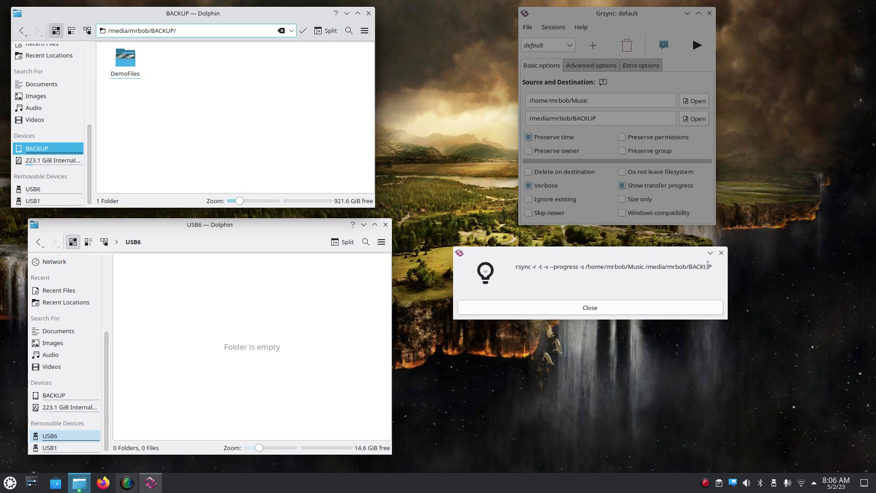
click(603, 308)
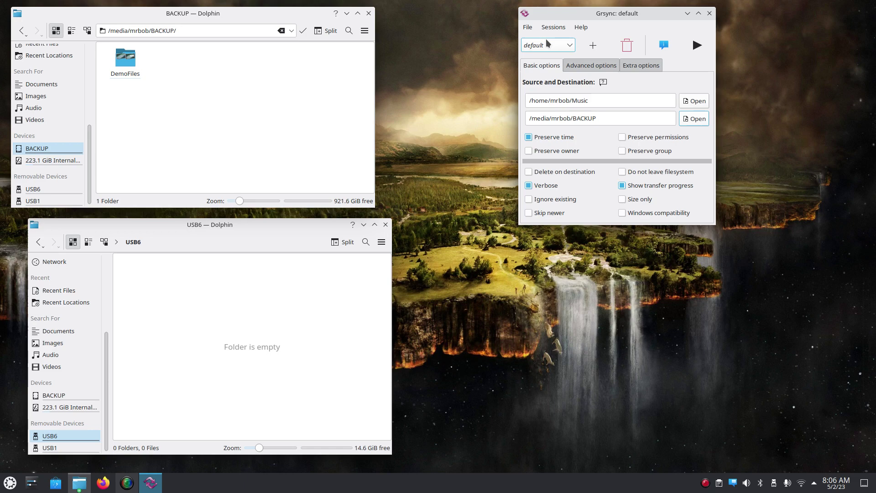
click(529, 29)
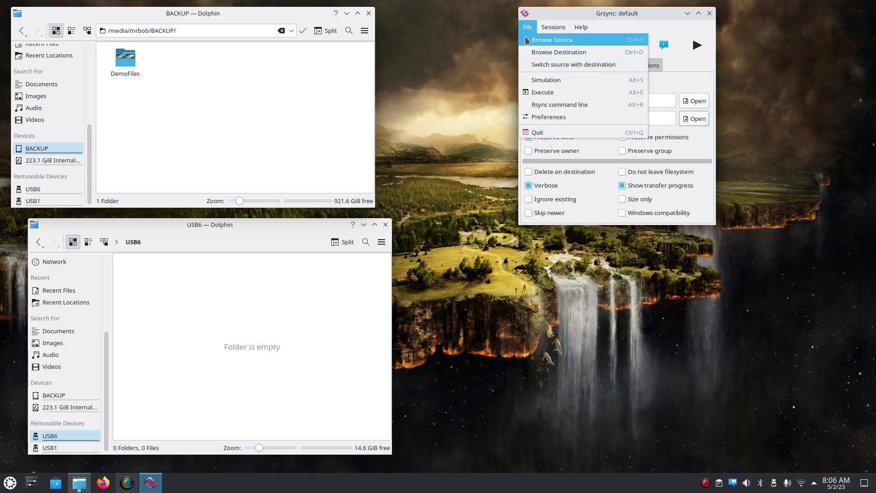
click(554, 118)
drag(598, 72, 616, 78)
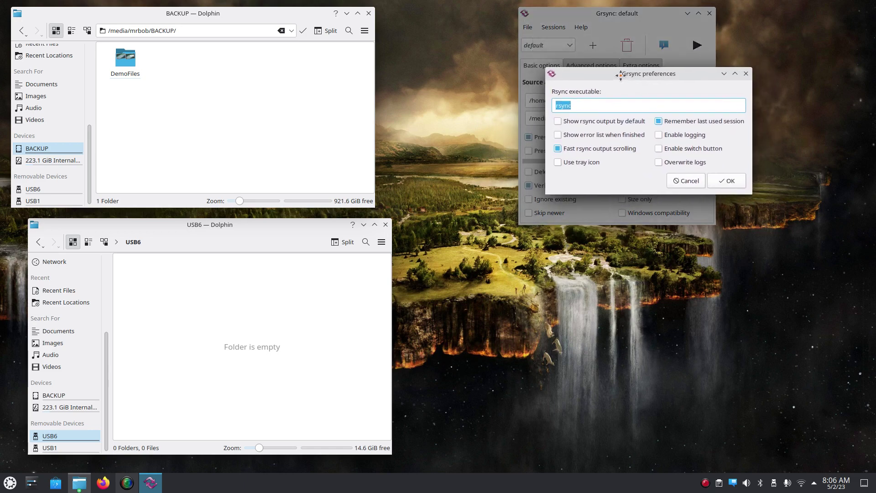
click(673, 185)
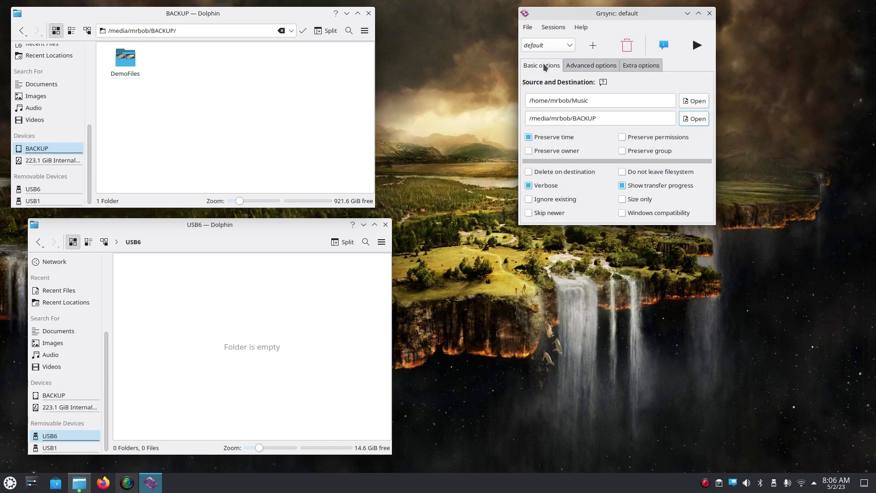
click(591, 66)
click(642, 66)
click(550, 67)
click(525, 28)
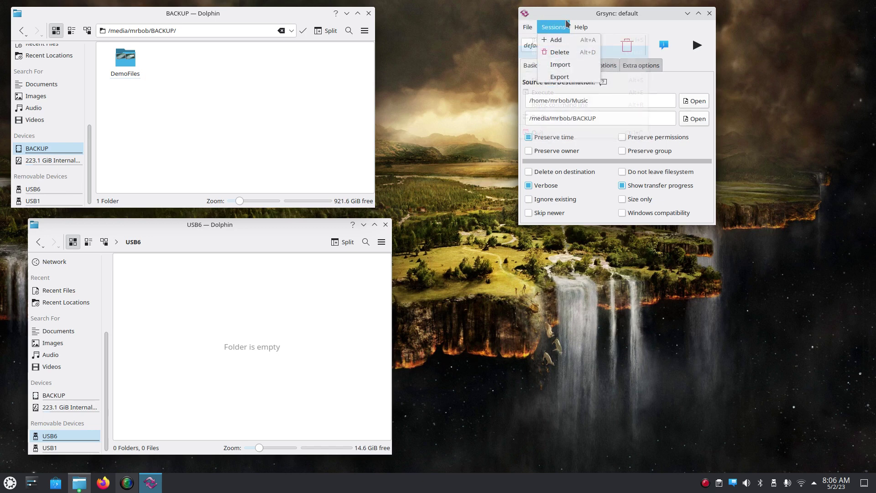
click(645, 28)
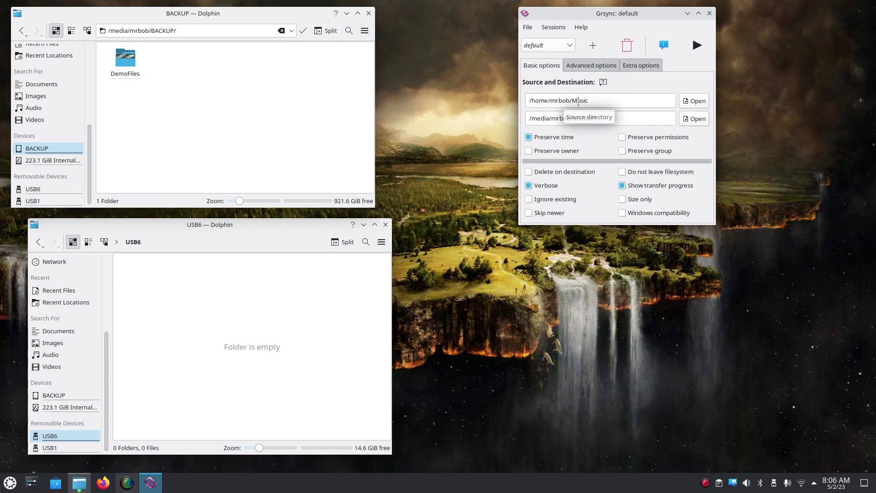
click(593, 45)
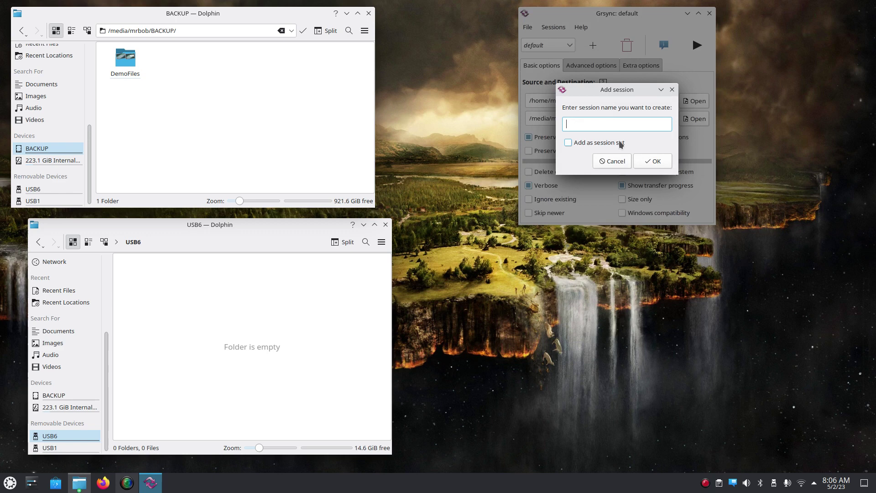
click(611, 161)
click(551, 28)
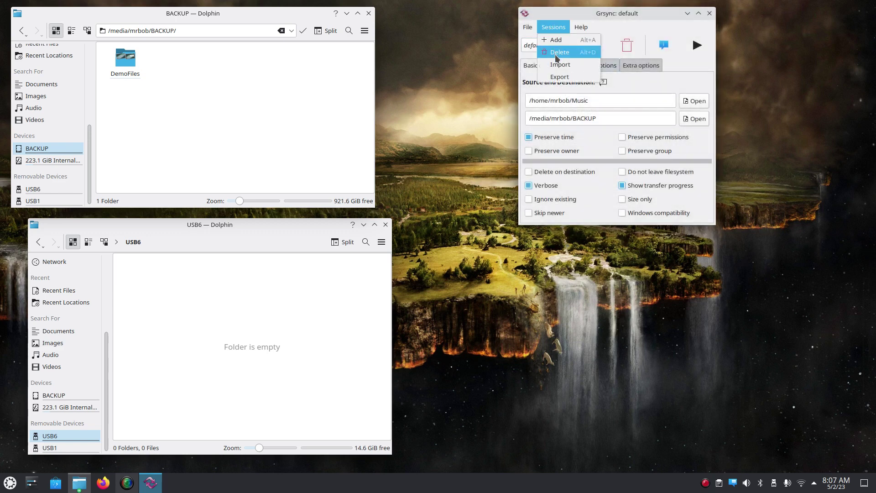
click(620, 22)
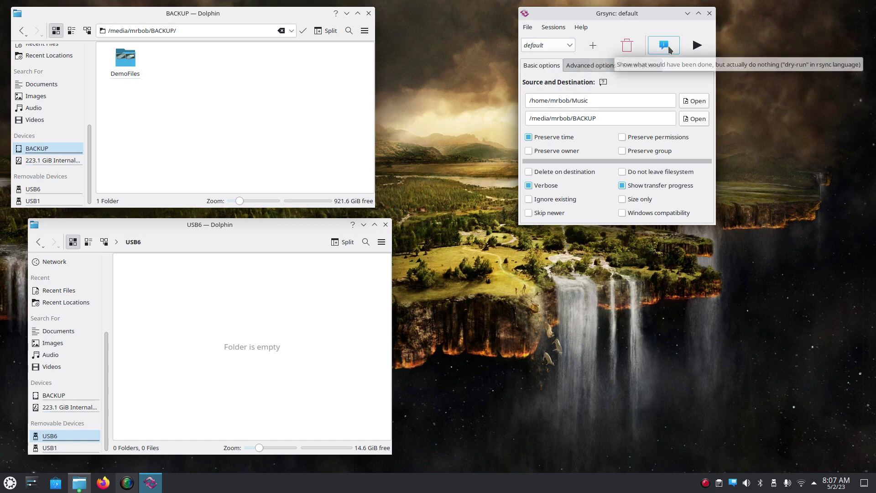
Run a dry-run simulation of the Music-to-BACKUP sync, which exits with status 0, then close it.
click(529, 28)
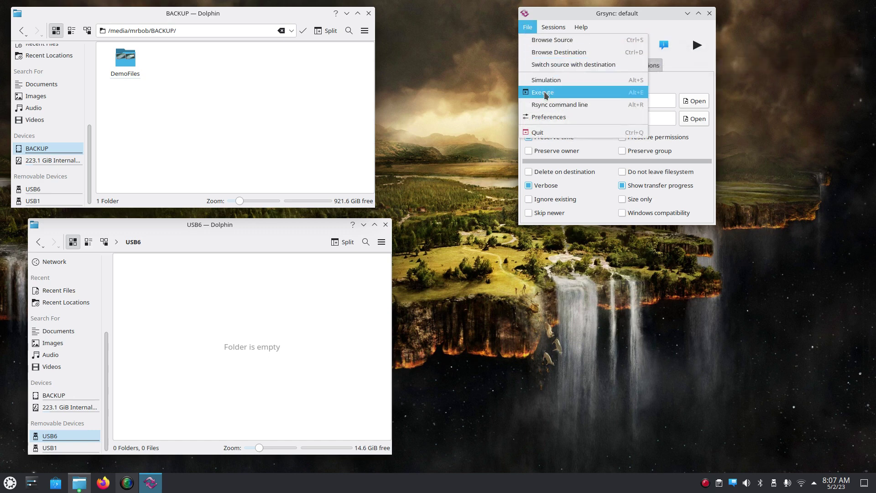
click(664, 17)
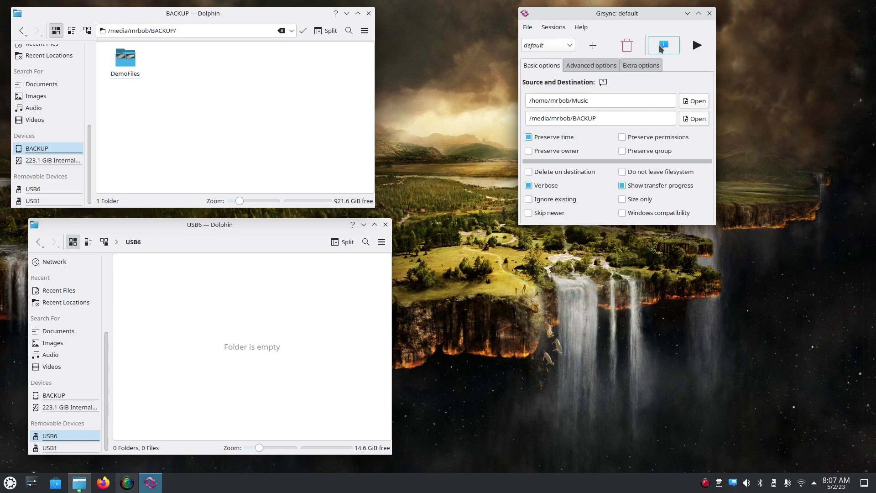
click(664, 44)
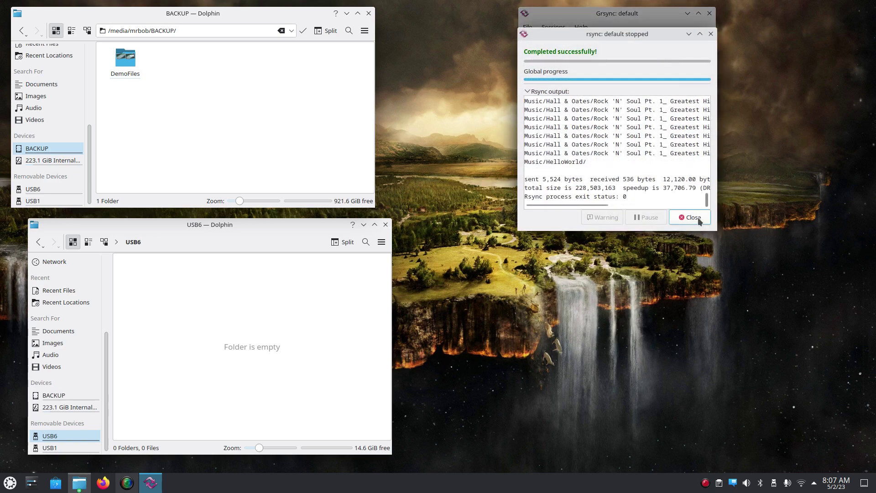
click(112, 102)
click(695, 218)
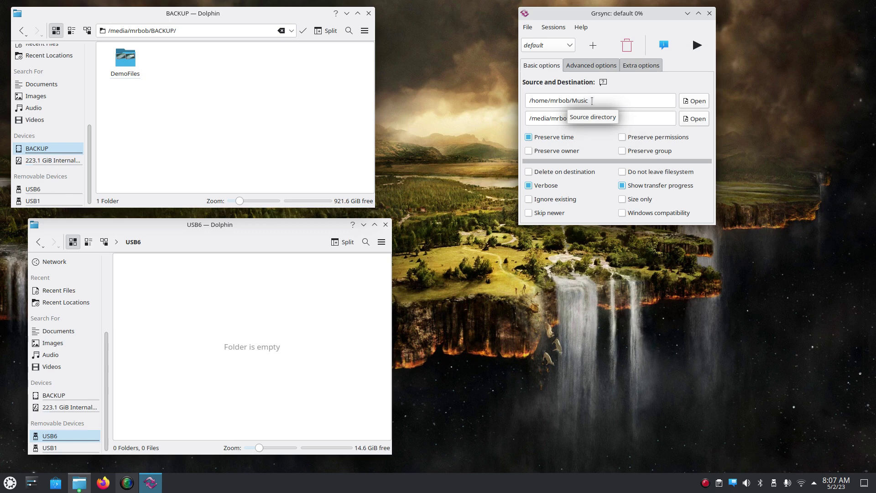
Open a second Dolphin window, go to Home > Music and delete the HelloWorld folder.
click(365, 30)
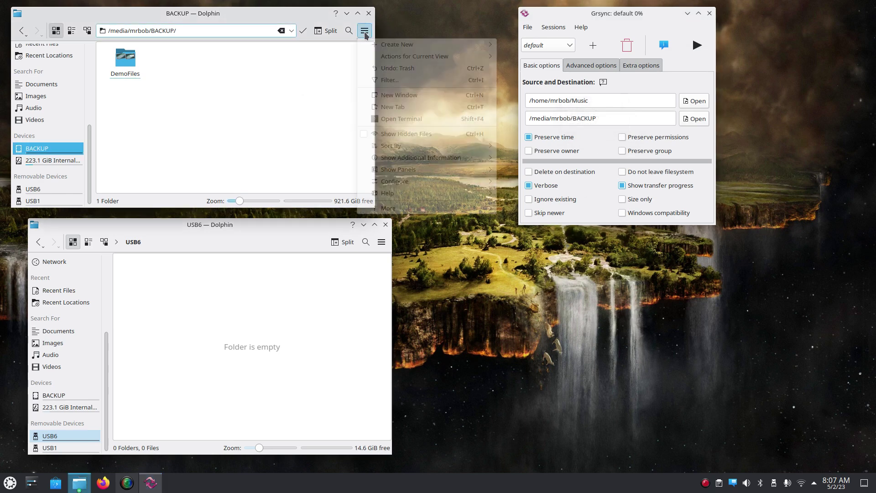
click(450, 95)
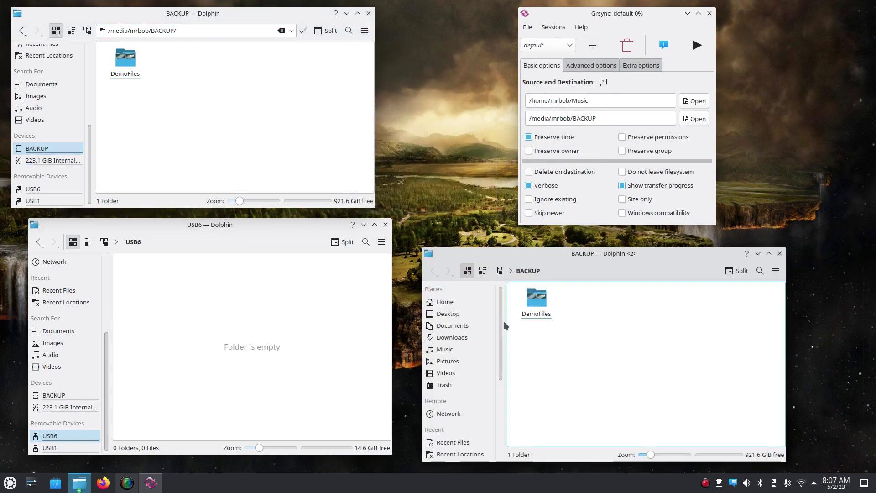
click(452, 301)
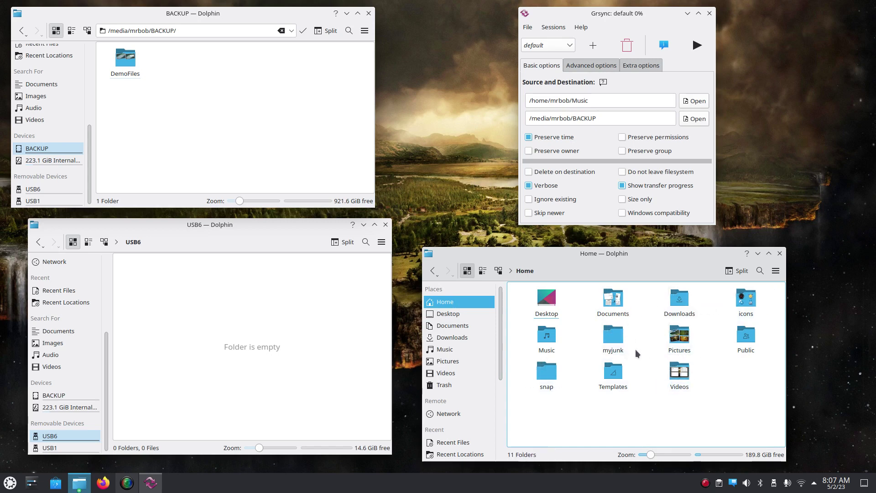
click(548, 336)
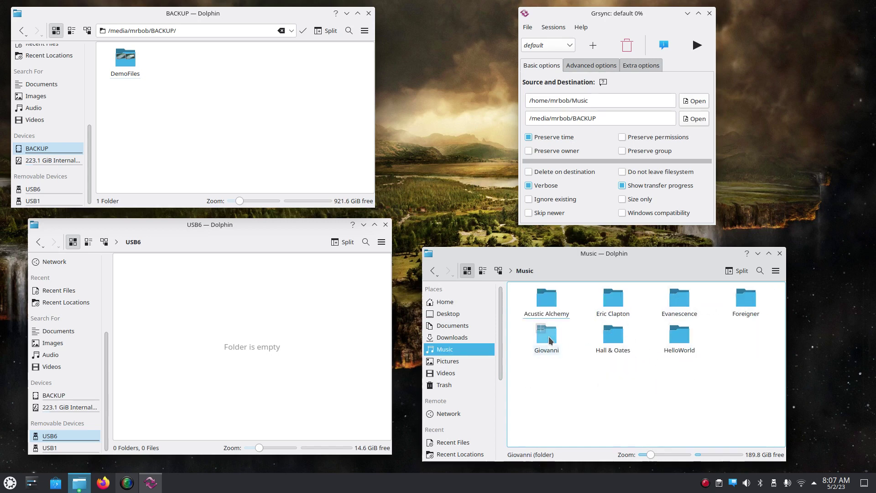
click(680, 339)
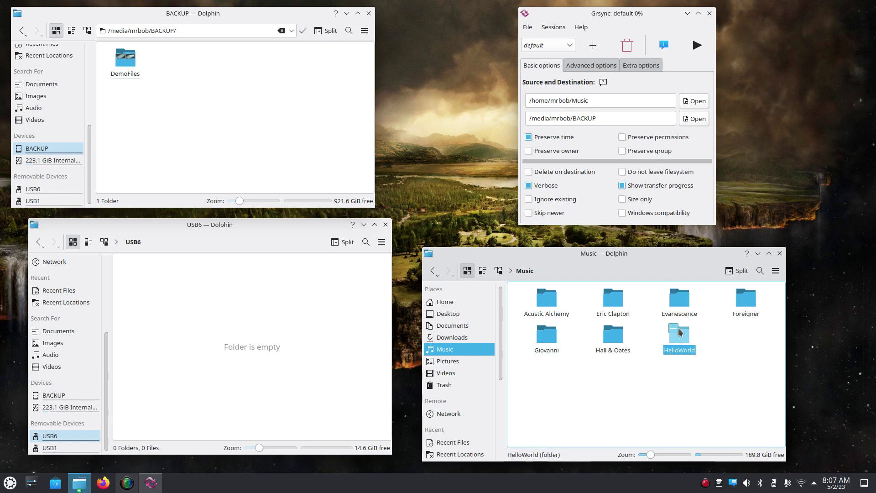
key(Delete)
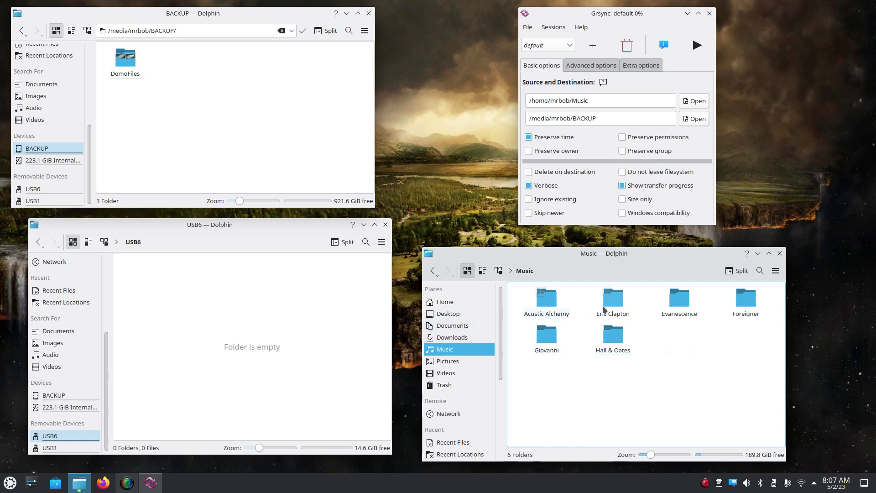
double_click(546, 298)
double_click(544, 298)
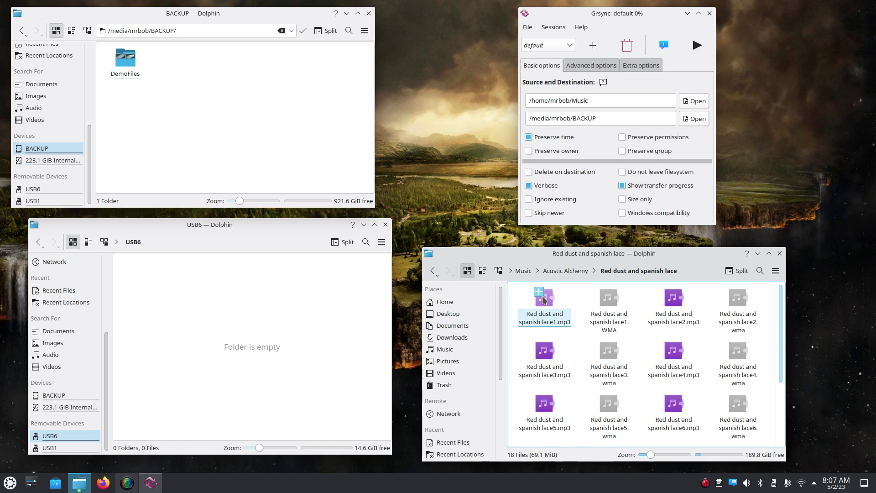
key(BackSpace)
key(BackSpace)
double_click(543, 341)
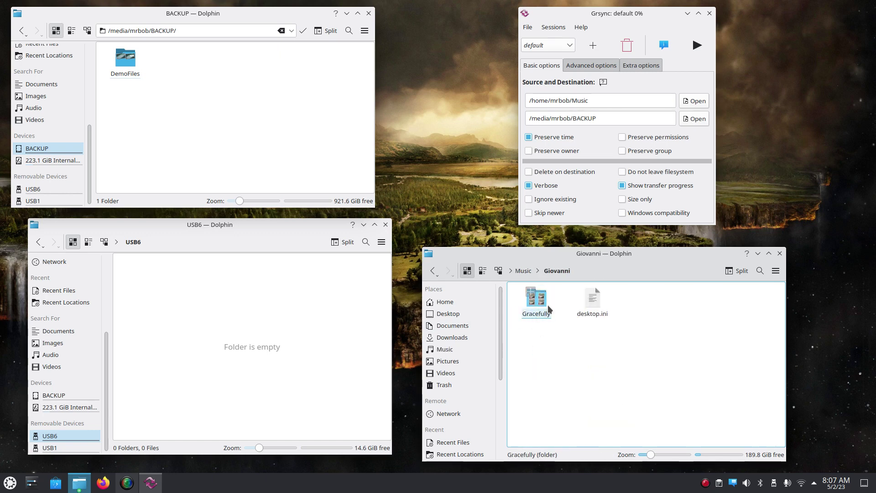
click(598, 301)
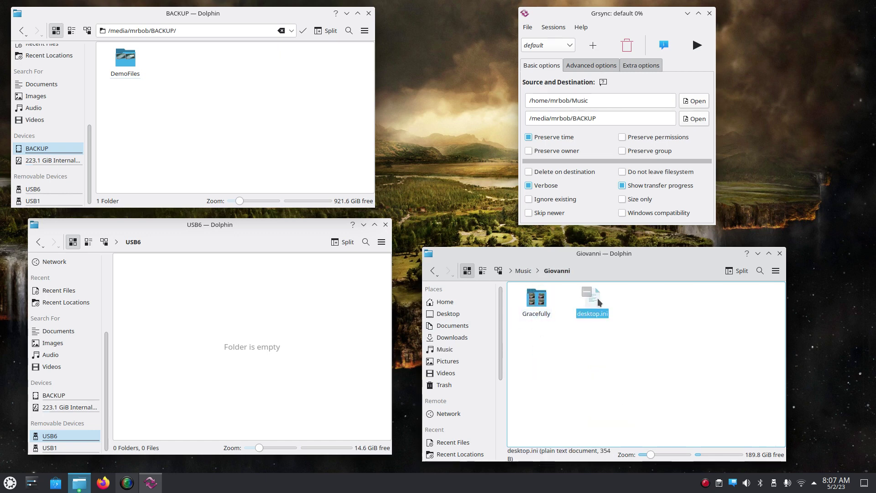
double_click(537, 299)
scroll(605, 333, down, 3)
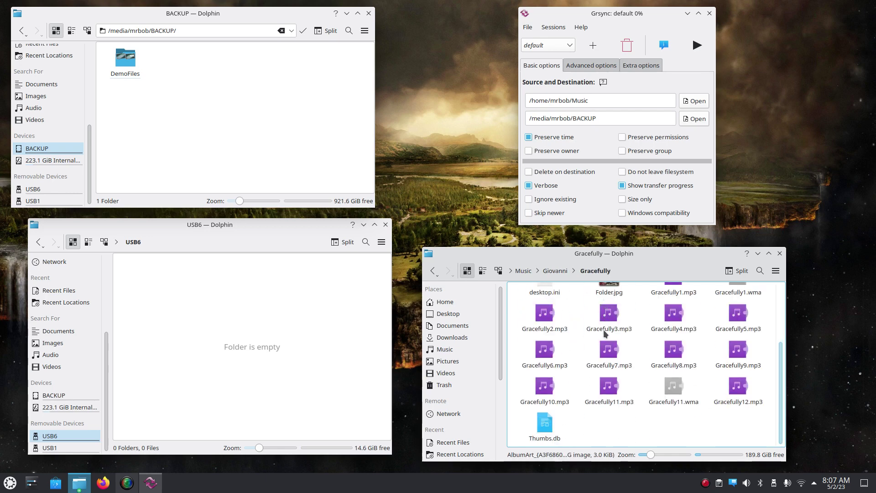
scroll(604, 334, up, 3)
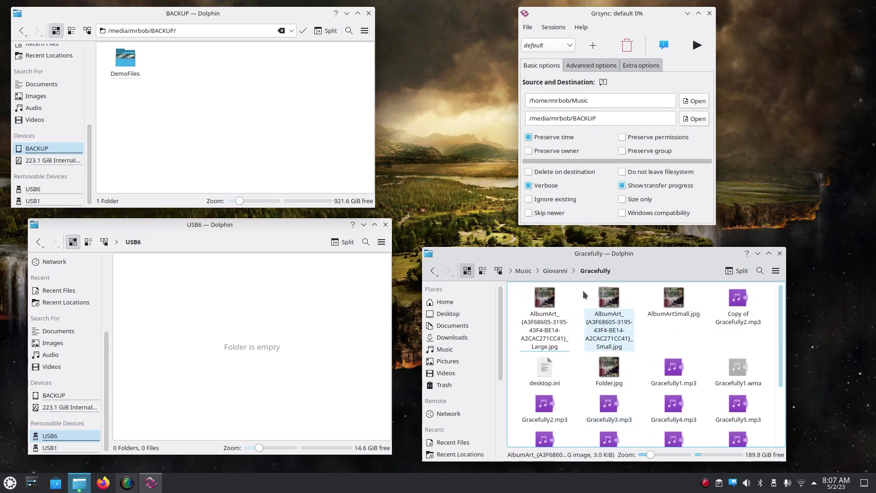
click(523, 271)
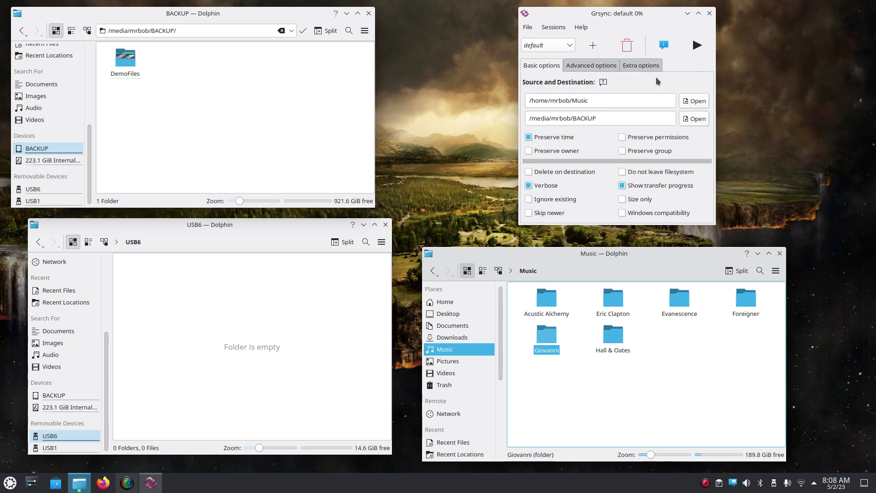
Execute the real Music backup, browse the copied Music/Foreigner/Records folders, and return to BACKUP.
click(697, 47)
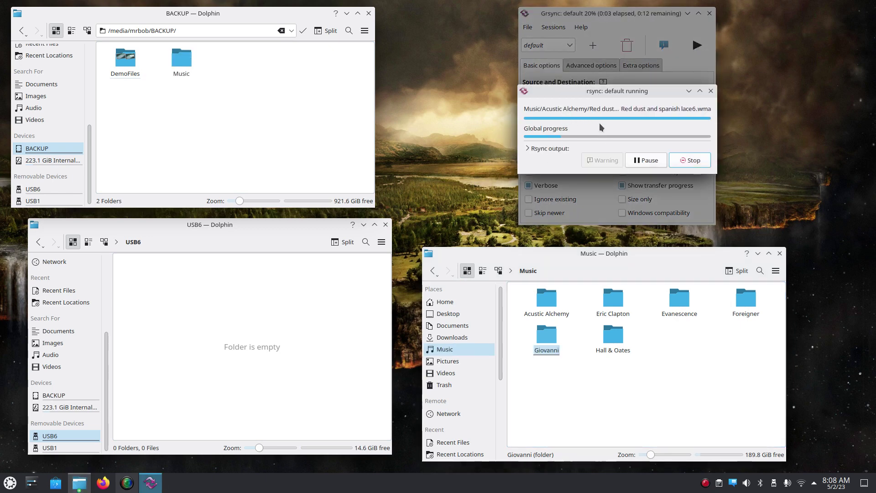
double_click(180, 59)
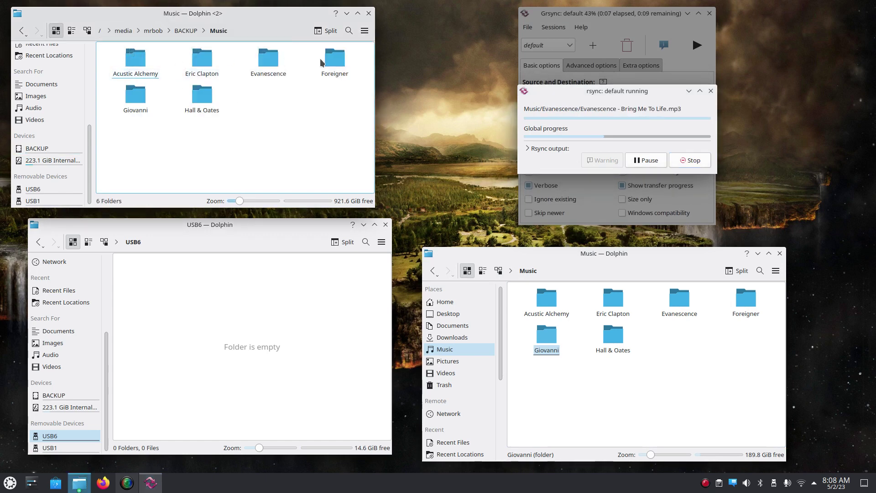
double_click(335, 59)
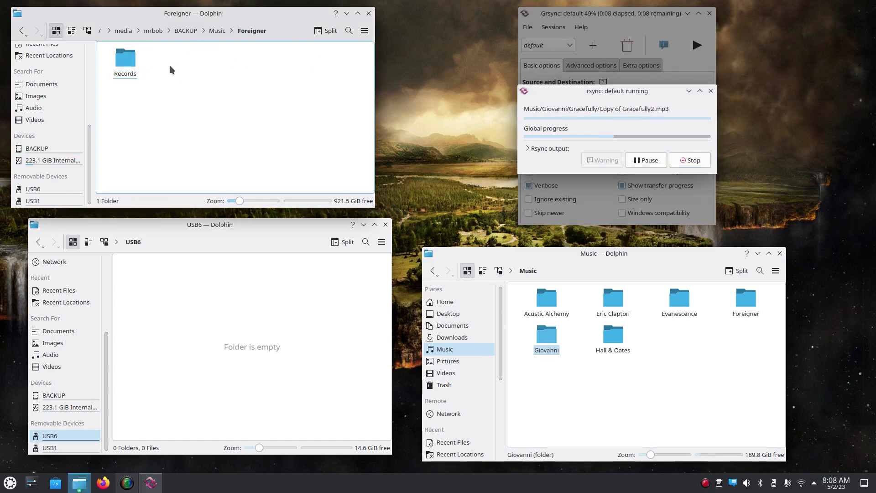
double_click(126, 60)
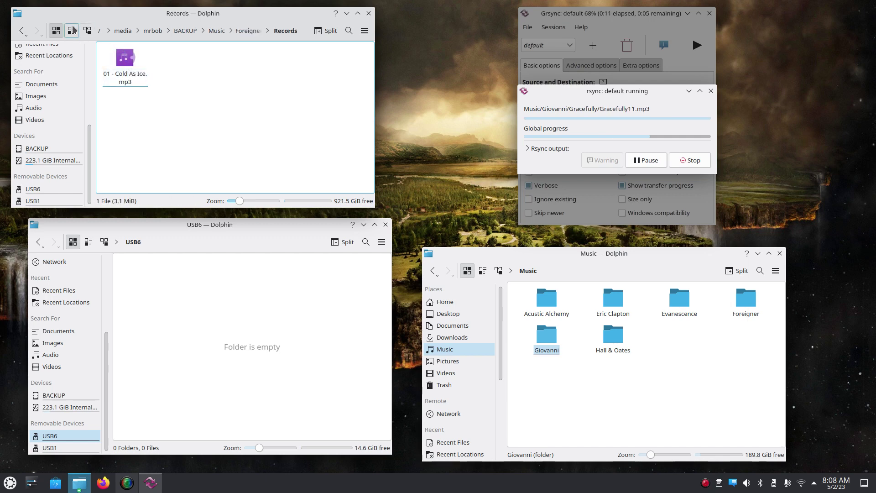
click(21, 31)
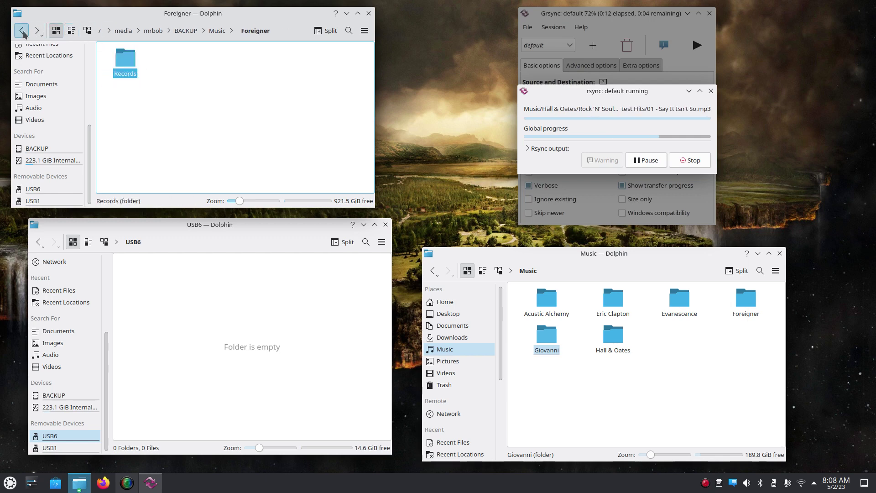
click(21, 31)
click(22, 31)
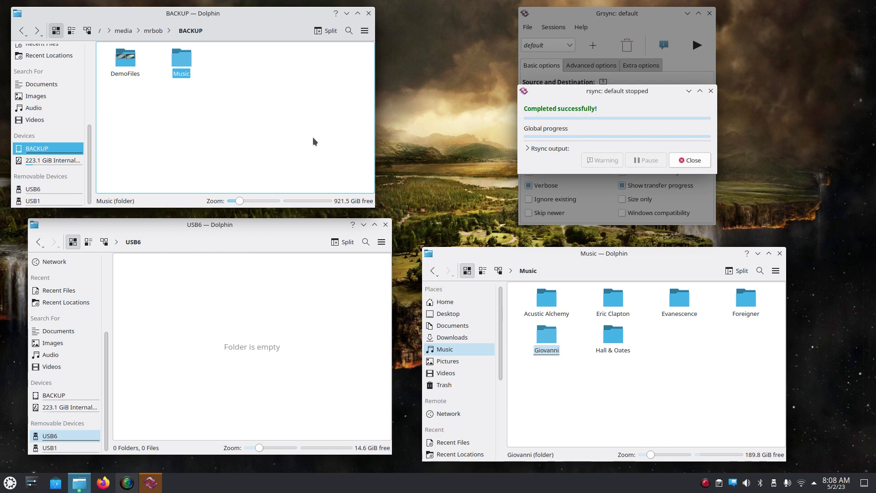
Close the sync results, rerun the Music sync, close its results, and go to Home.
click(701, 165)
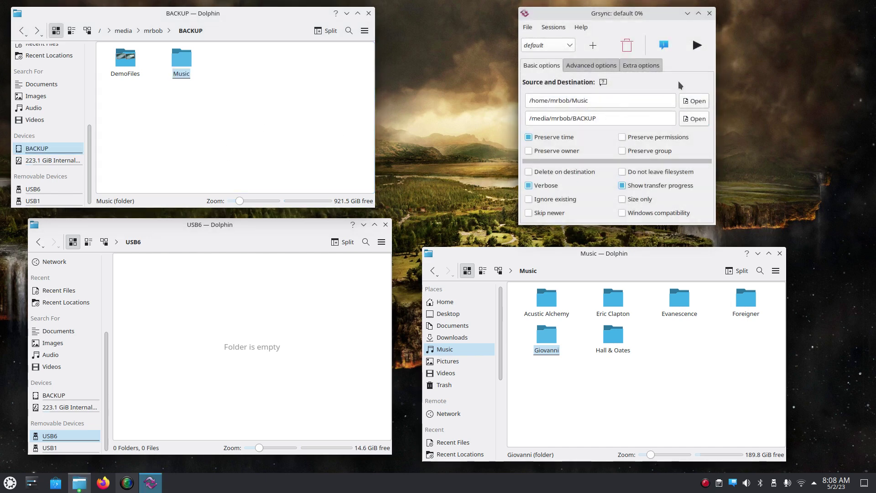
click(697, 45)
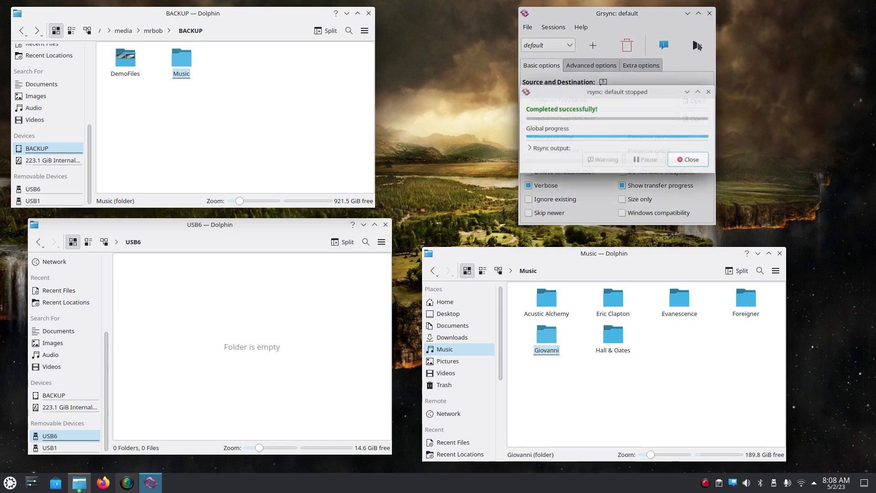
click(697, 161)
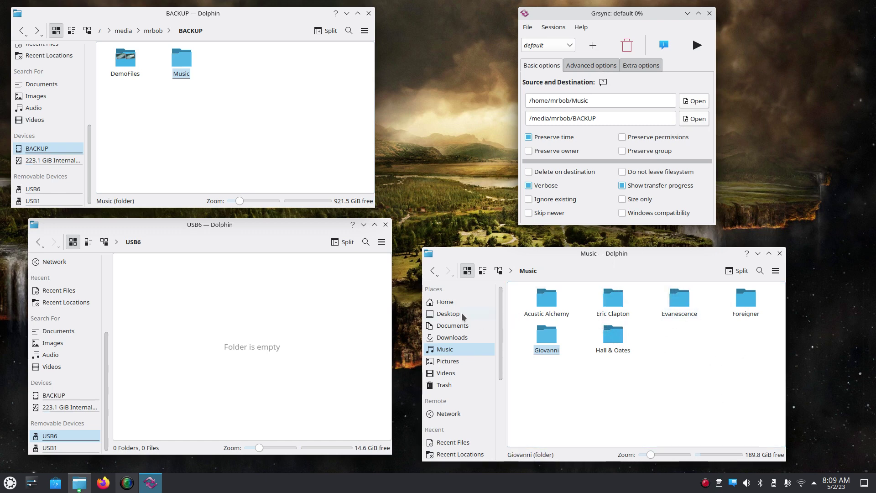
click(443, 303)
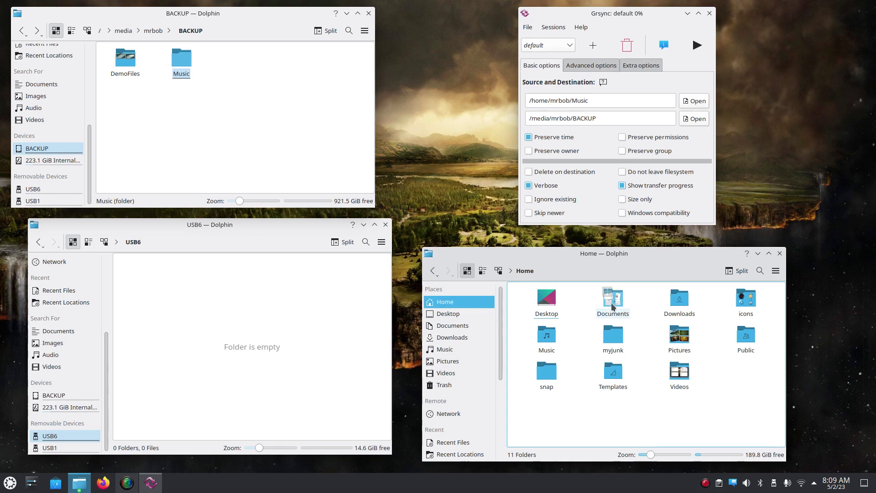
Create a new folder named HelloWorld inside the home Music folder.
double_click(546, 340)
right_click(664, 346)
mouse_move(697, 359)
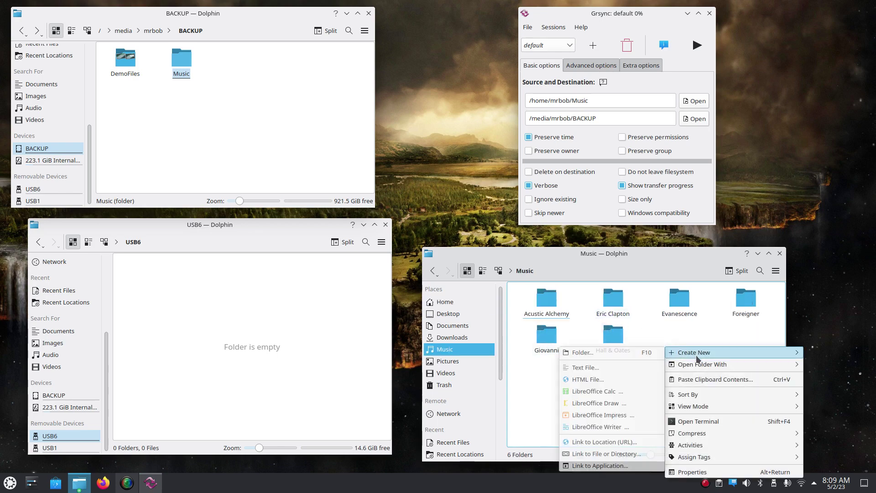
click(618, 354)
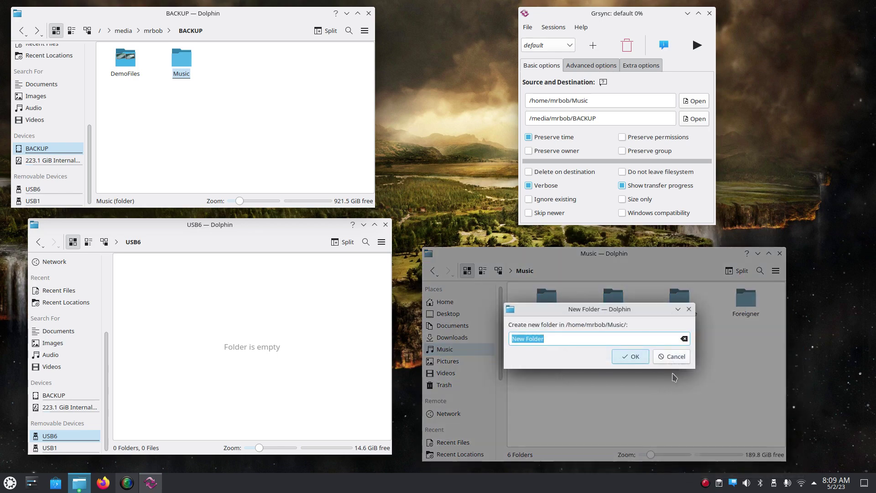
text(HelloWorld)
click(631, 359)
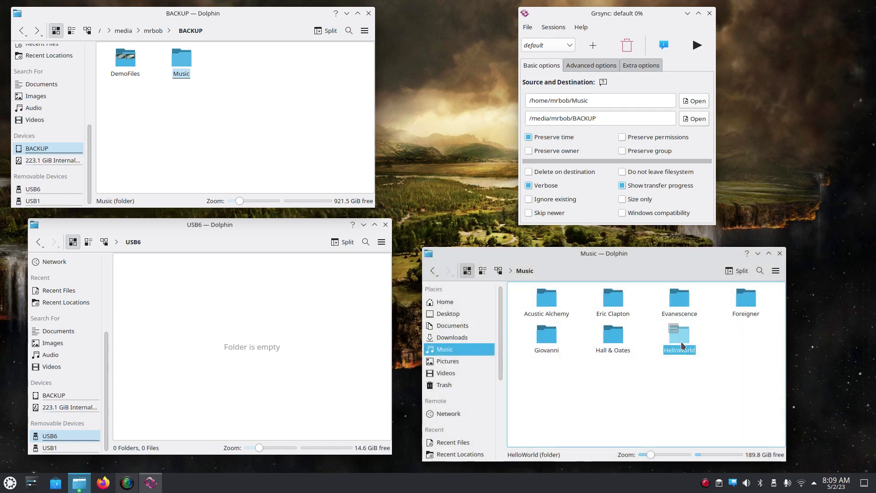
click(639, 393)
Open Music on BACKUP and rerun the sync to copy HelloWorld there.
click(182, 62)
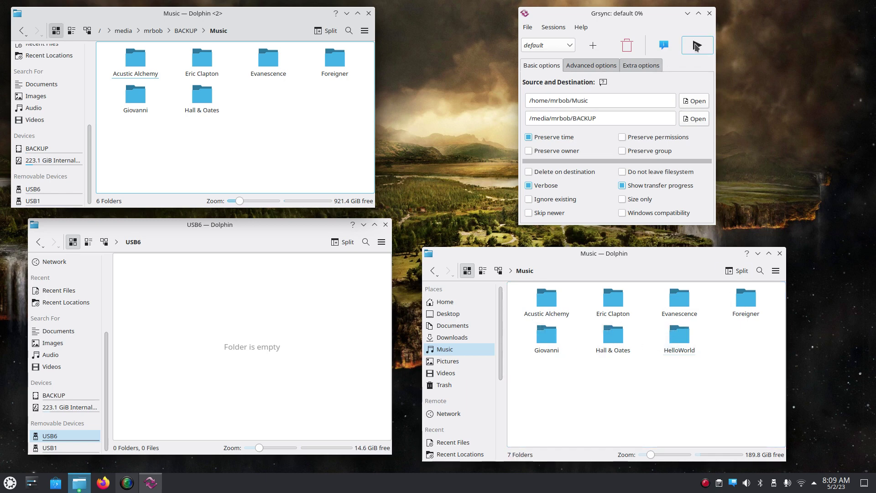
click(697, 46)
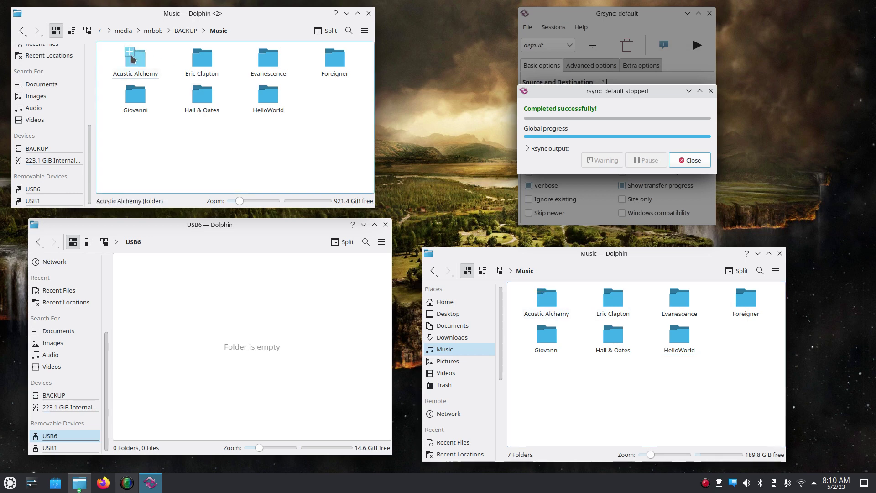
View the Properties of Red dust and spanish lace1.mp3 in the backed-up folder.
click(547, 304)
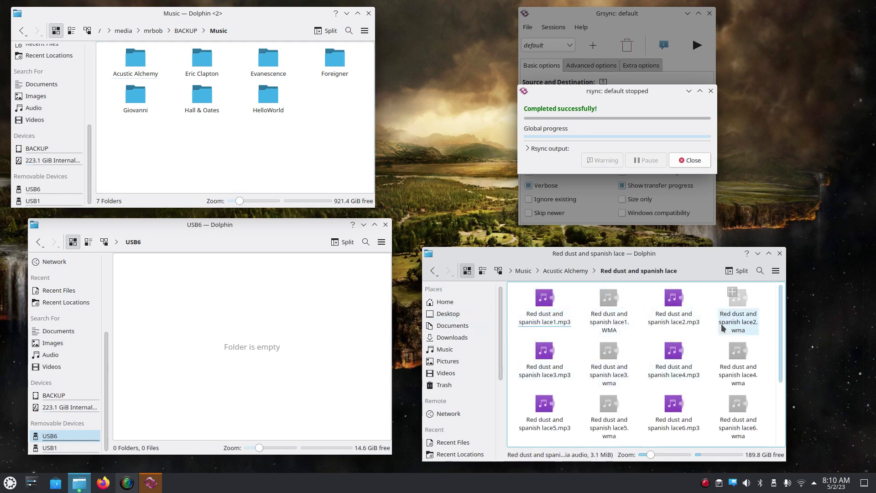
click(541, 297)
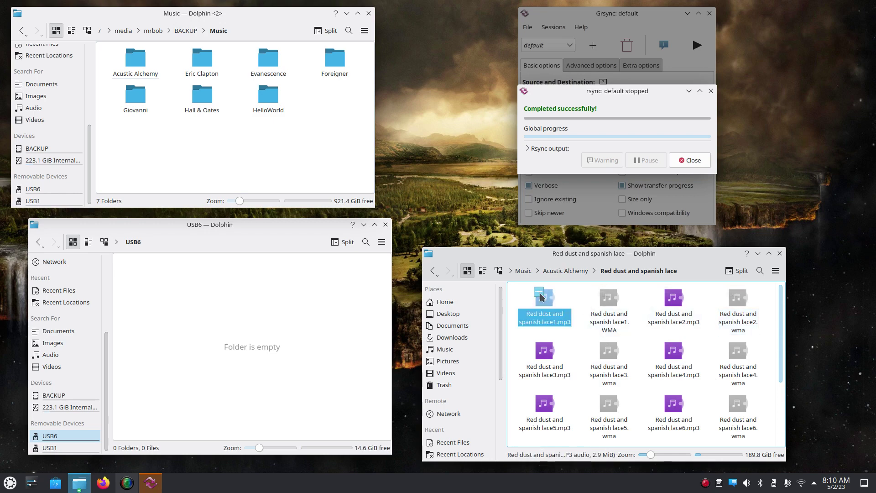
right_click(544, 299)
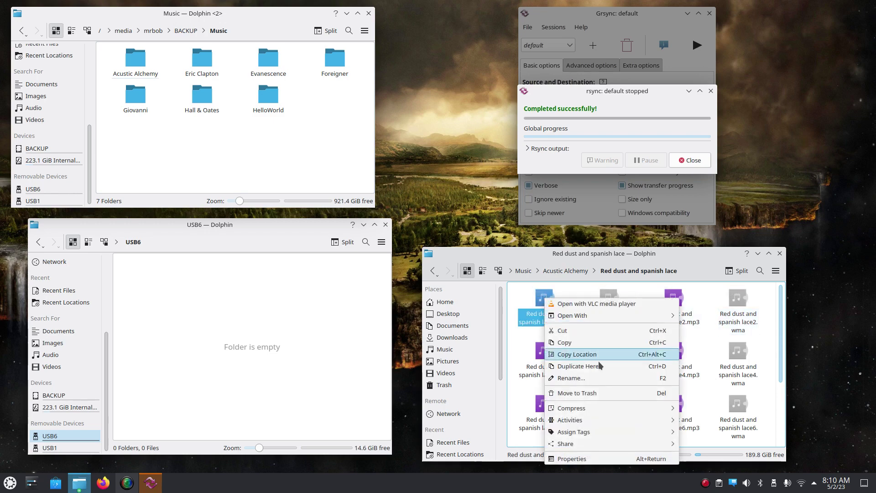
click(609, 459)
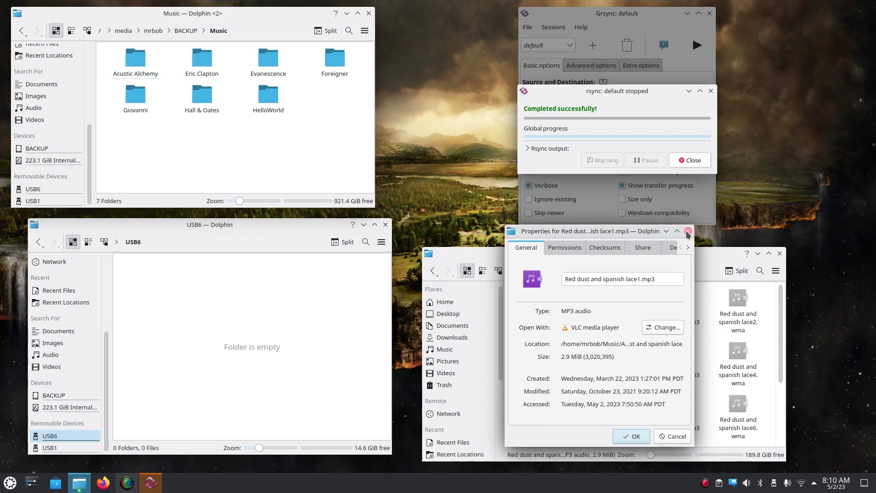
click(688, 231)
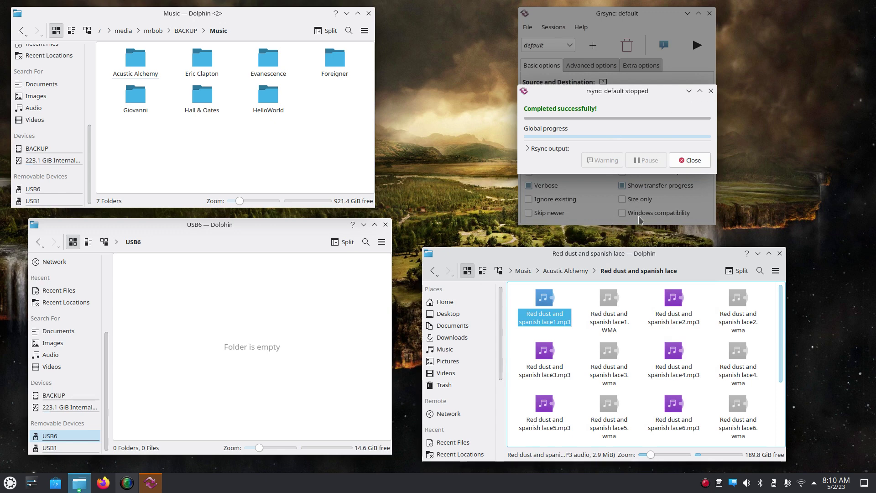
Close the rsync completion dialog and navigate Dolphin back up to the BACKUP drive.
click(693, 160)
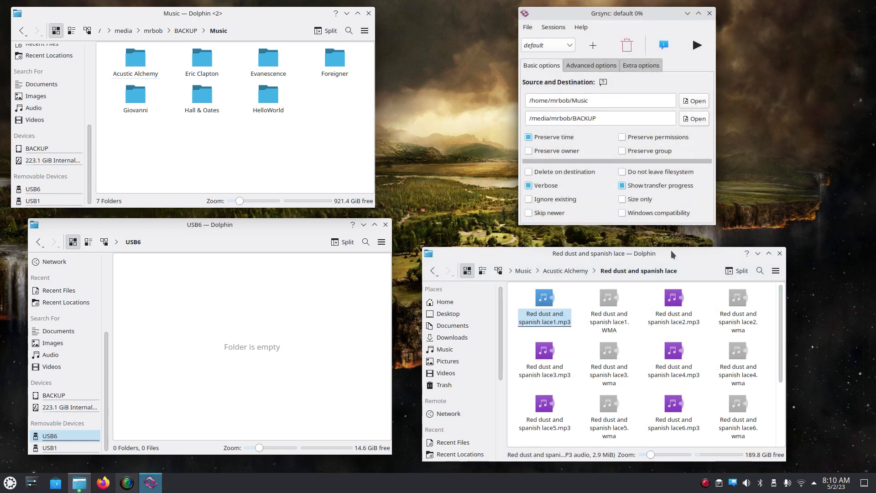
click(563, 273)
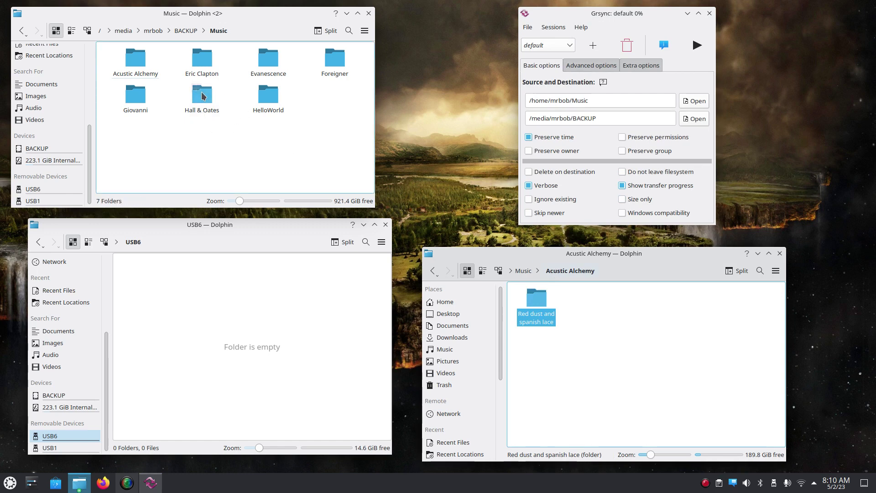
click(186, 32)
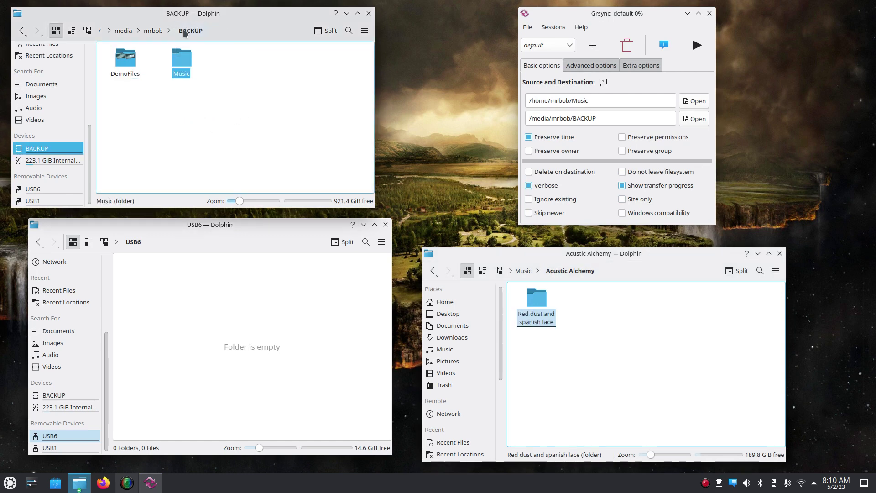
Change Grsync's destination to /media/mrbob/USB6.
click(160, 318)
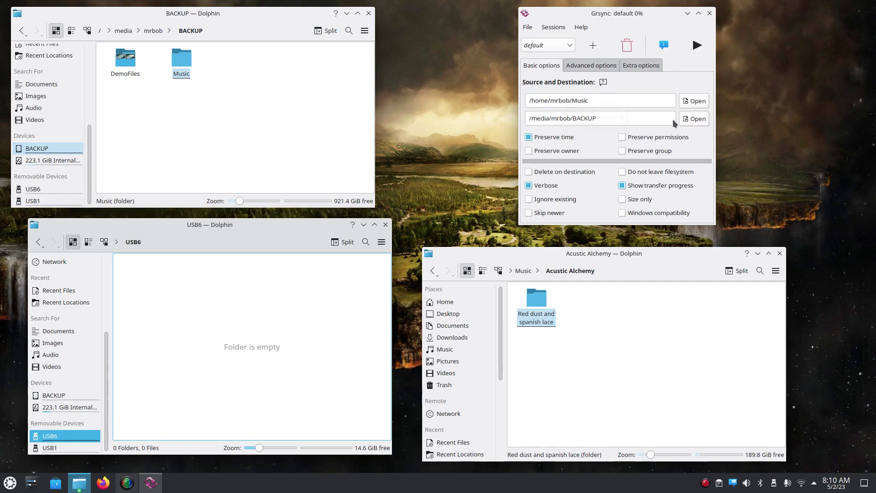
click(694, 119)
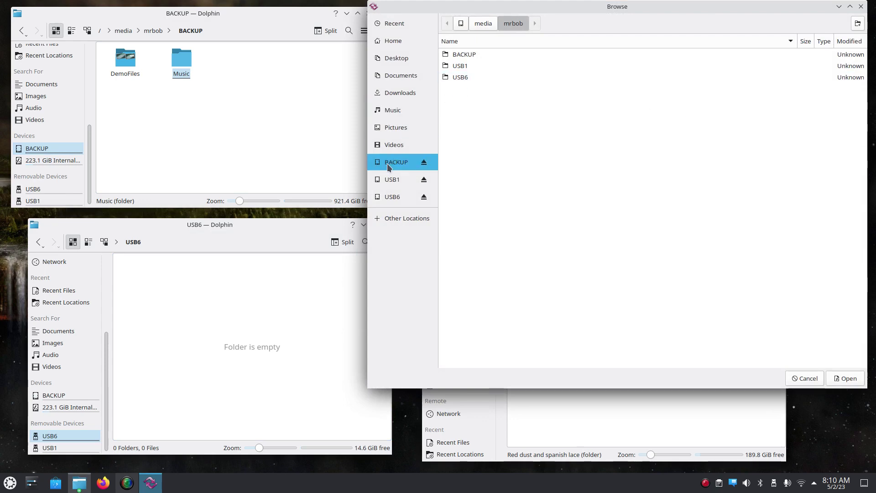
click(393, 196)
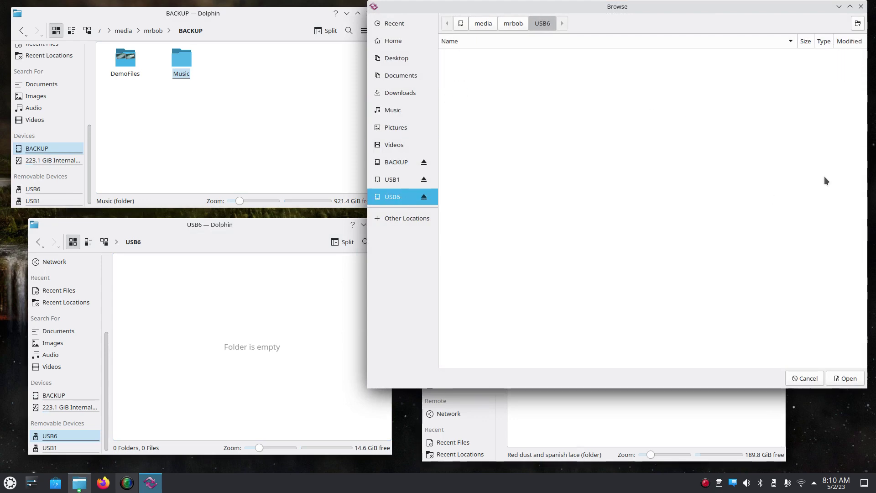
click(845, 378)
Start the Music sync to USB6 and open the home Documents folder in Dolphin.
click(698, 45)
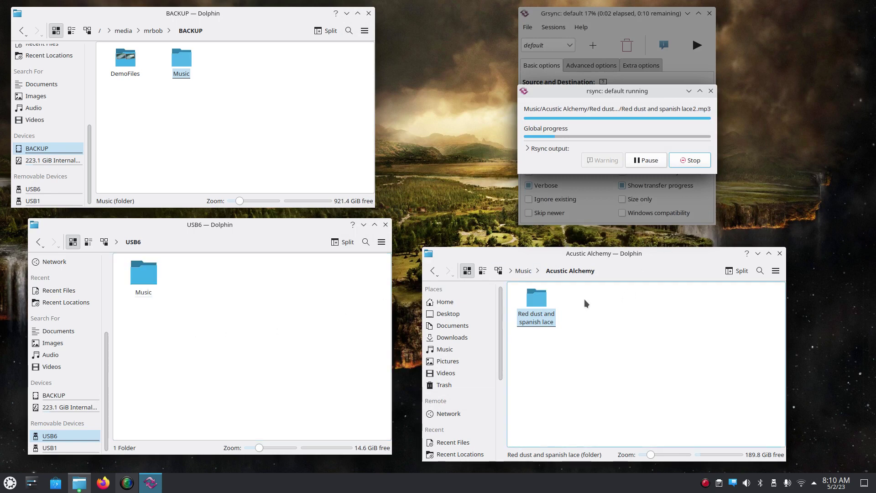
click(450, 303)
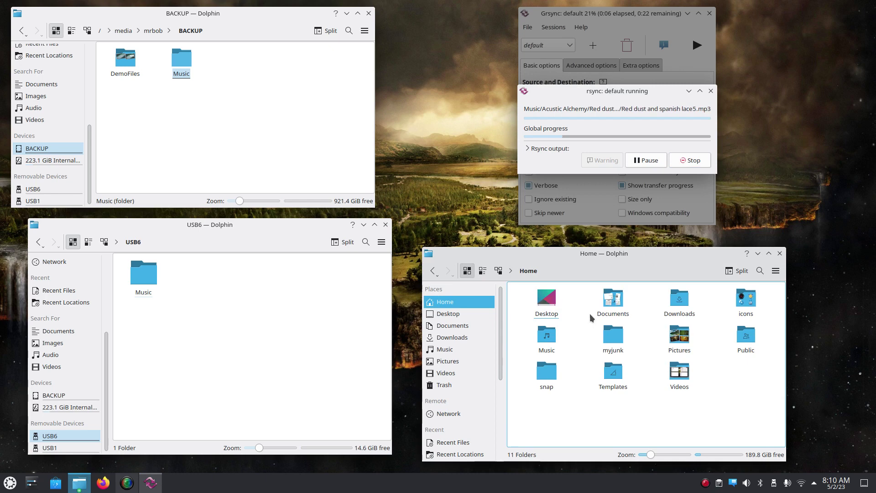
click(614, 301)
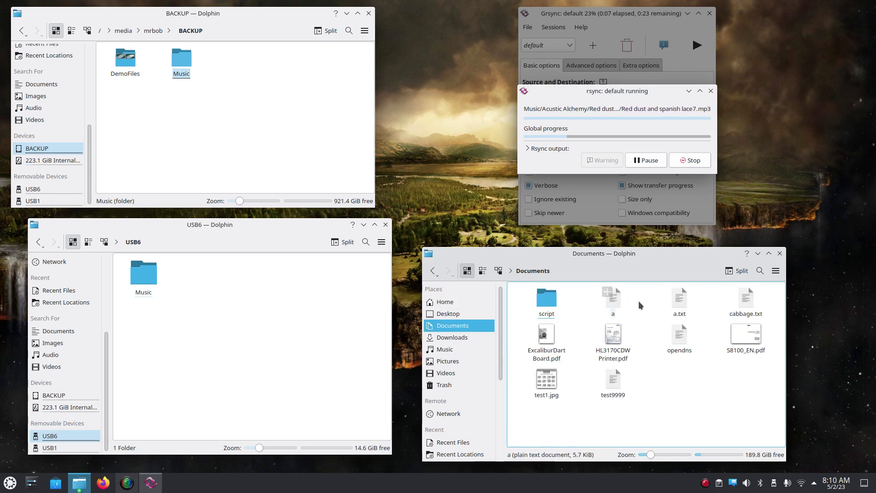
Create a test123 text file in Documents, delete it, and close the finished rsync report.
right_click(667, 376)
mouse_move(742, 248)
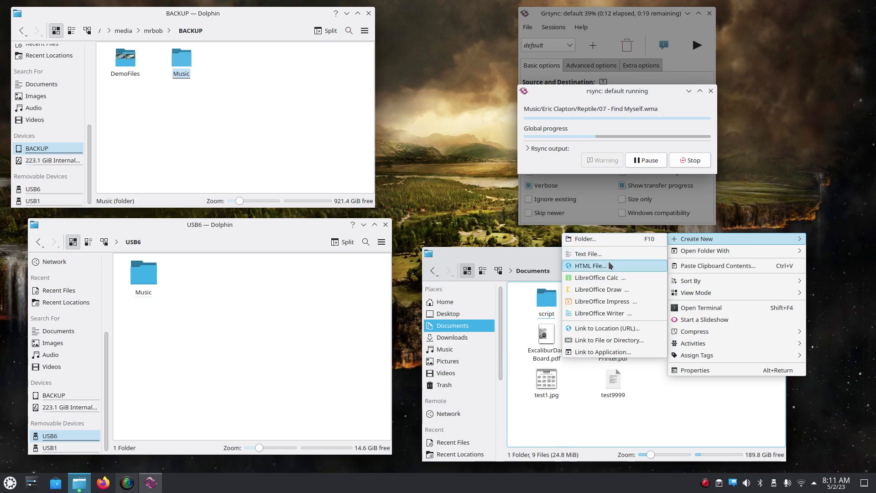
click(611, 256)
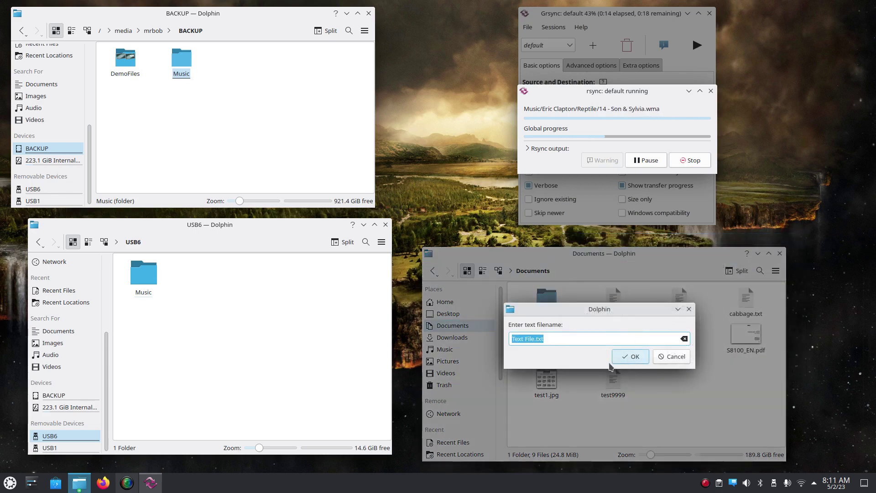
drag(586, 309, 612, 283)
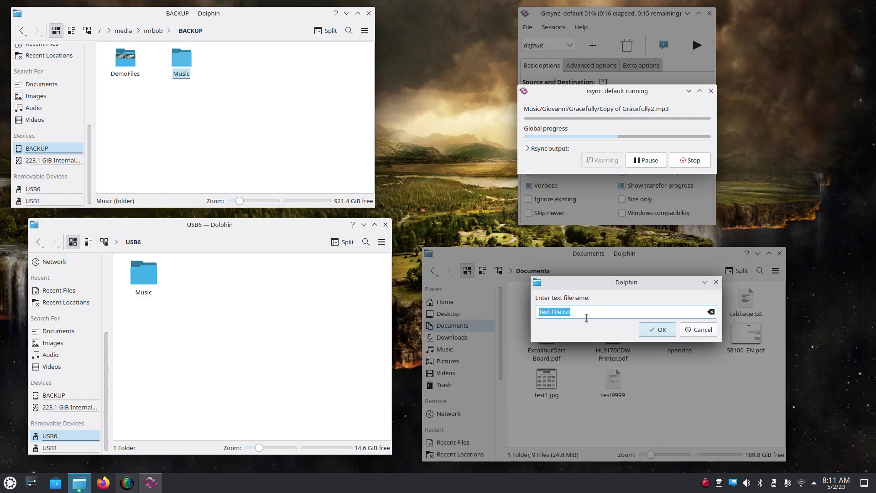
text(te)
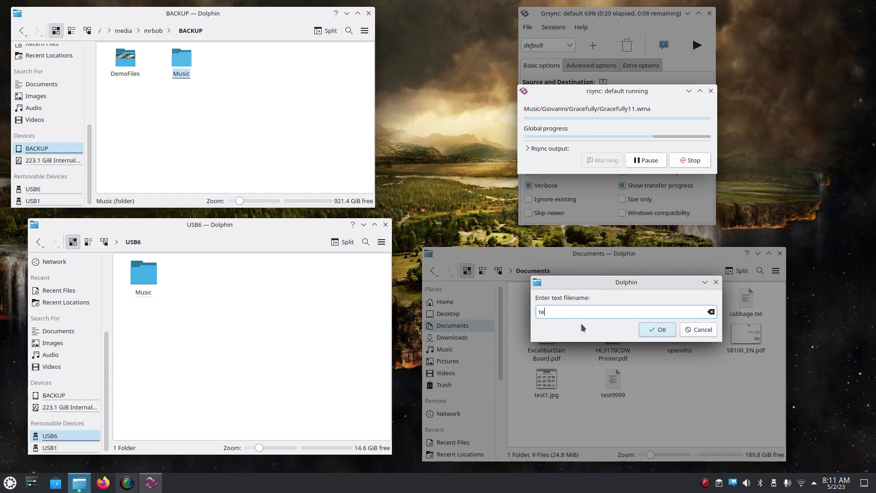
text(st123)
click(655, 329)
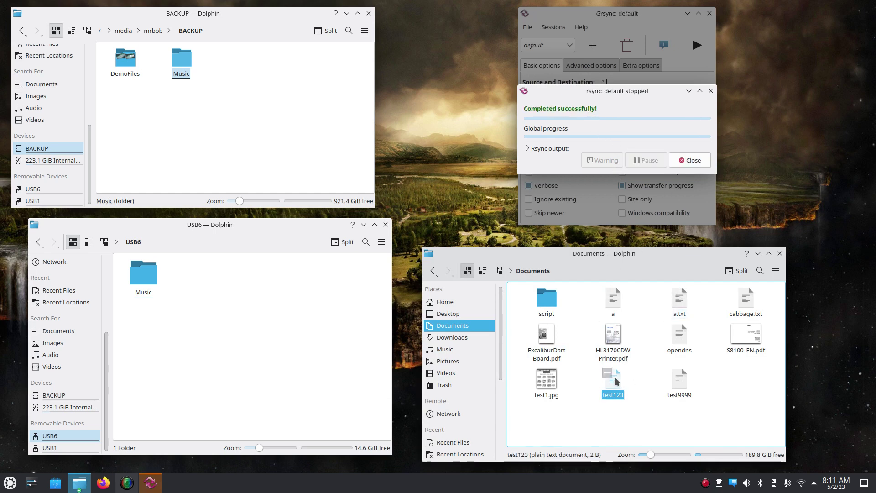
key(Delete)
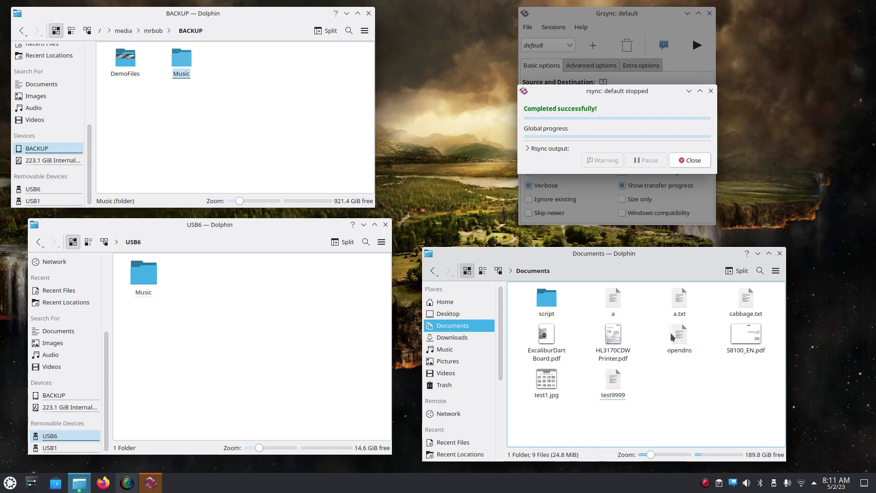
click(689, 160)
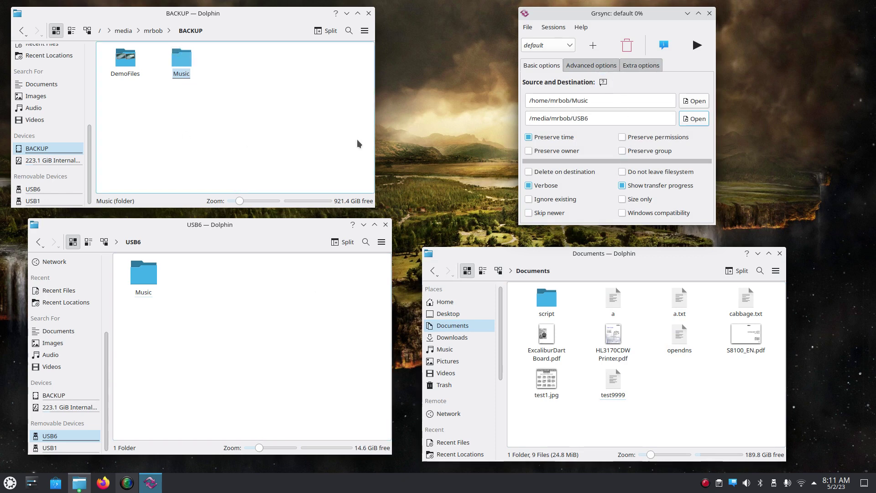
Set Grsync's source folder to /home/mrbob/Documents.
click(239, 104)
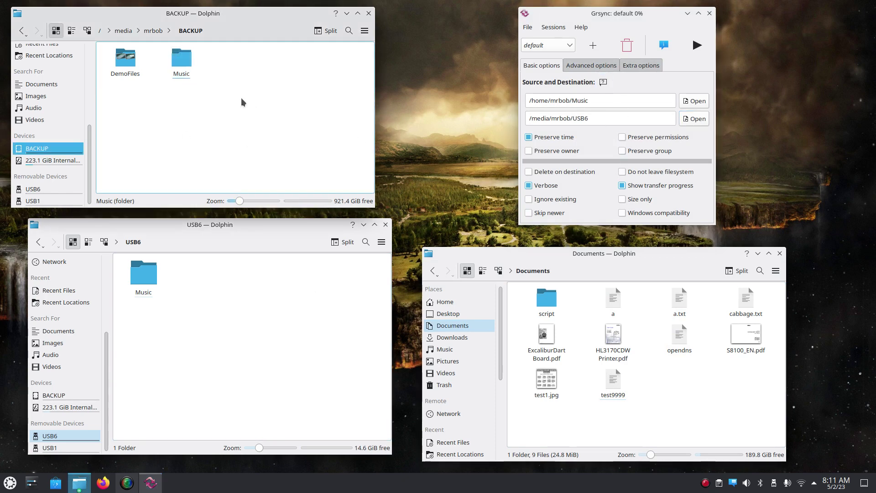
click(695, 101)
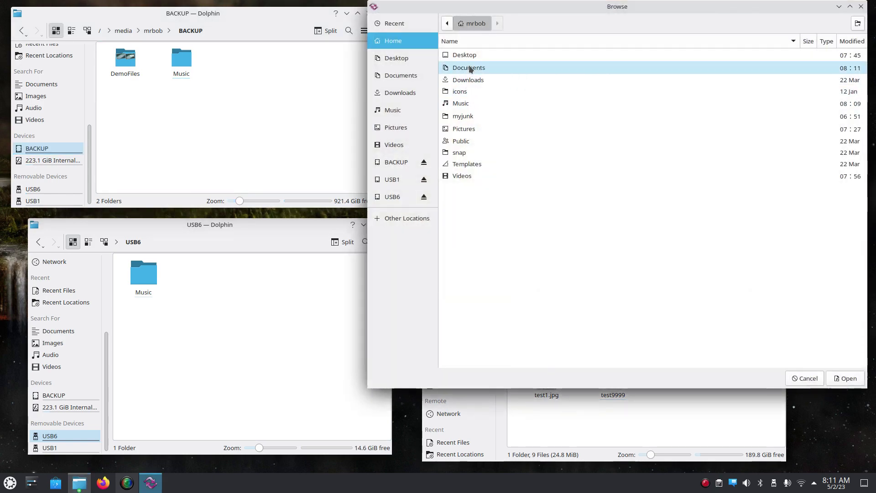
click(466, 71)
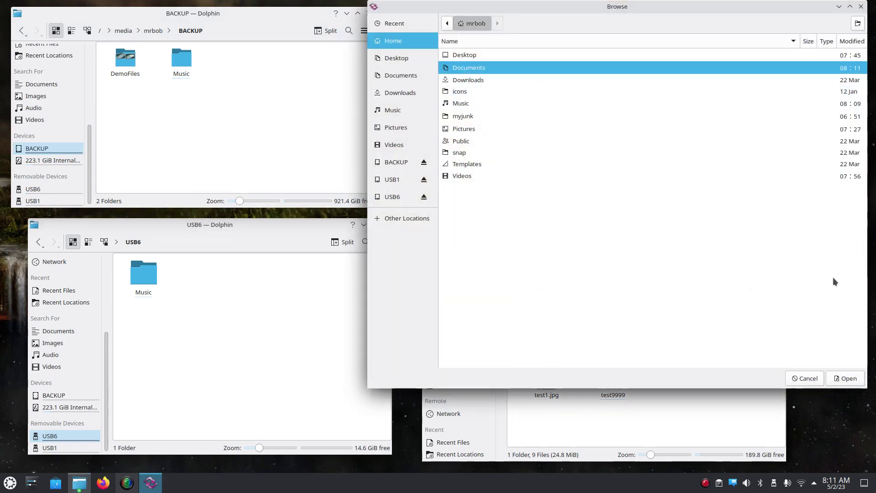
click(847, 379)
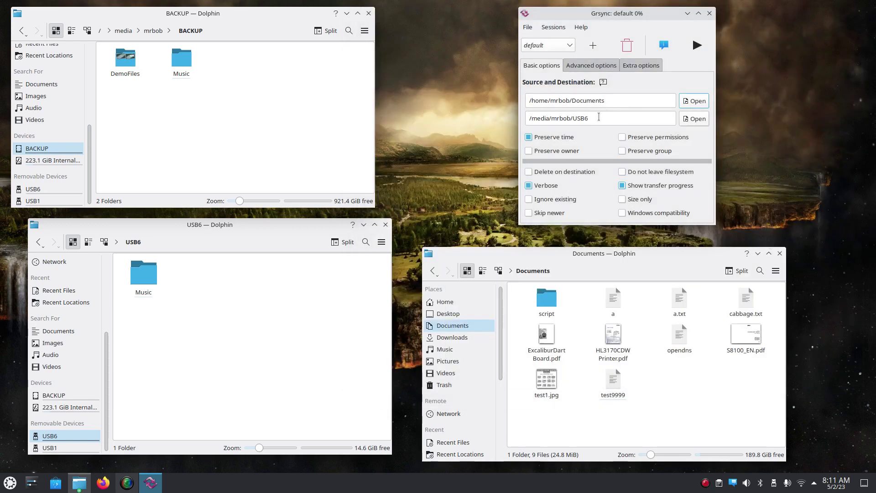
Set Grsync's destination to the BACKUP drive, /media/mrbob/BACKUP.
click(696, 119)
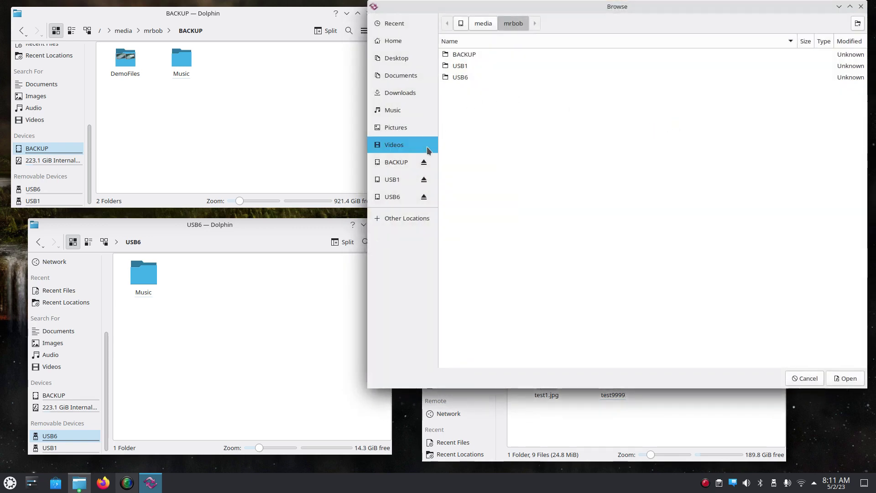
click(405, 163)
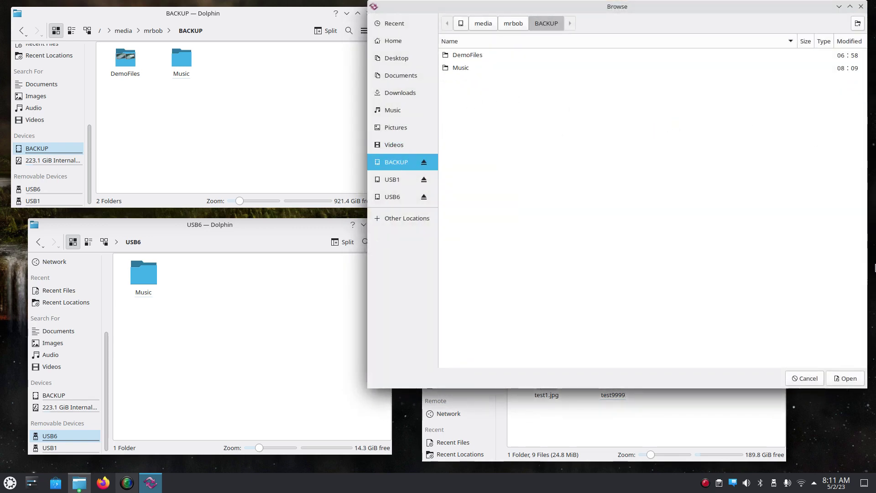
click(845, 378)
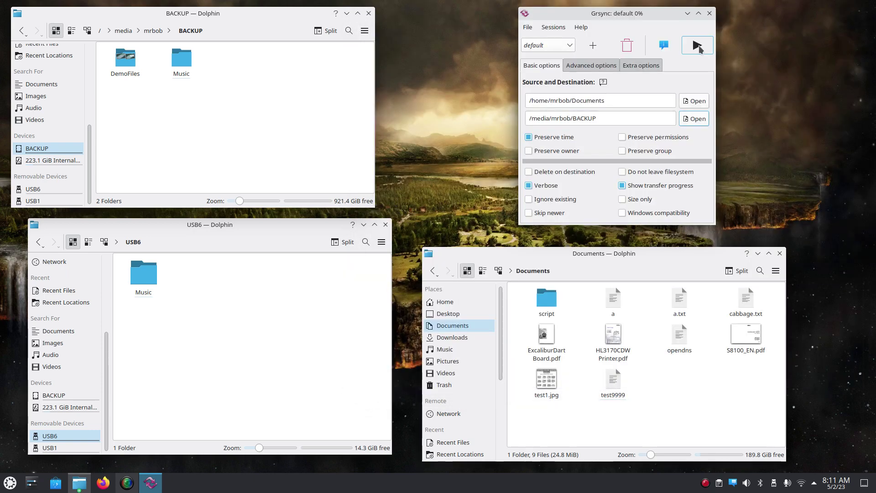
Run the sync, then inspect the Documents copy and its script folder on BACKUP.
click(697, 46)
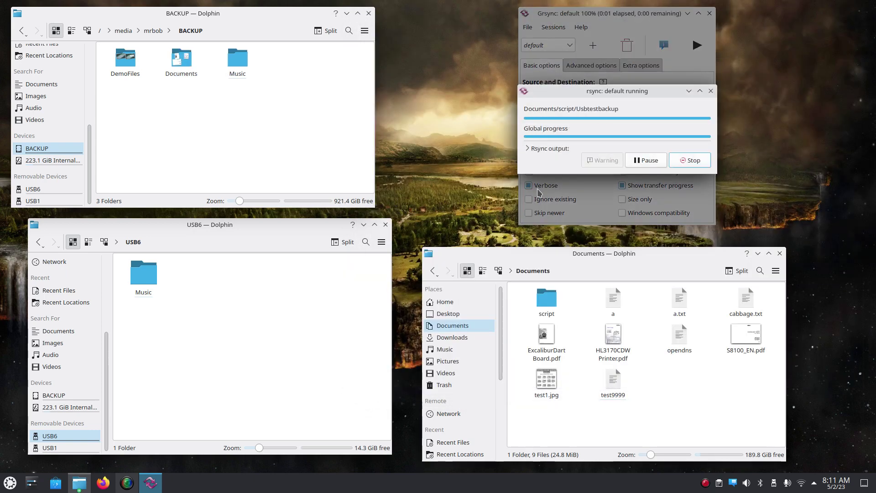
click(179, 69)
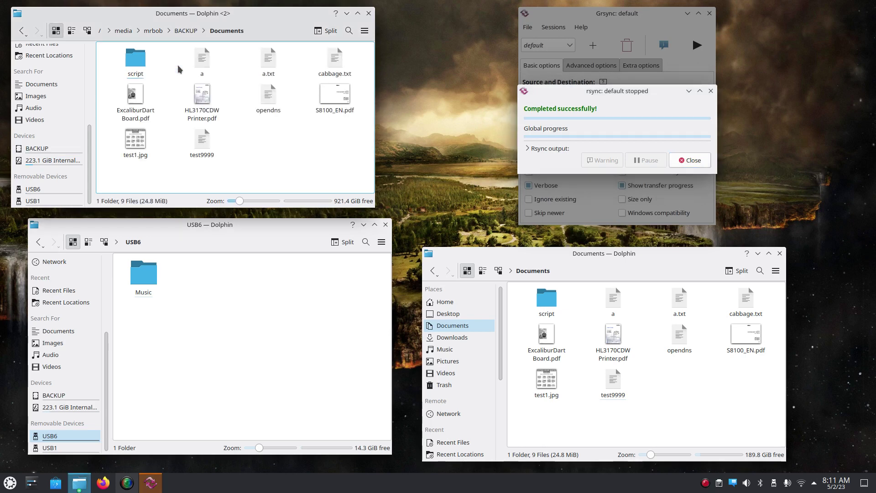
click(134, 58)
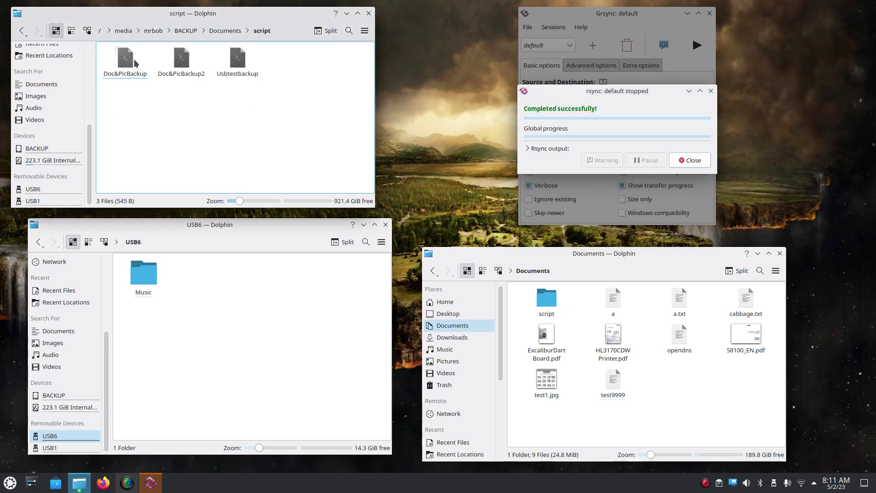
click(21, 31)
click(20, 31)
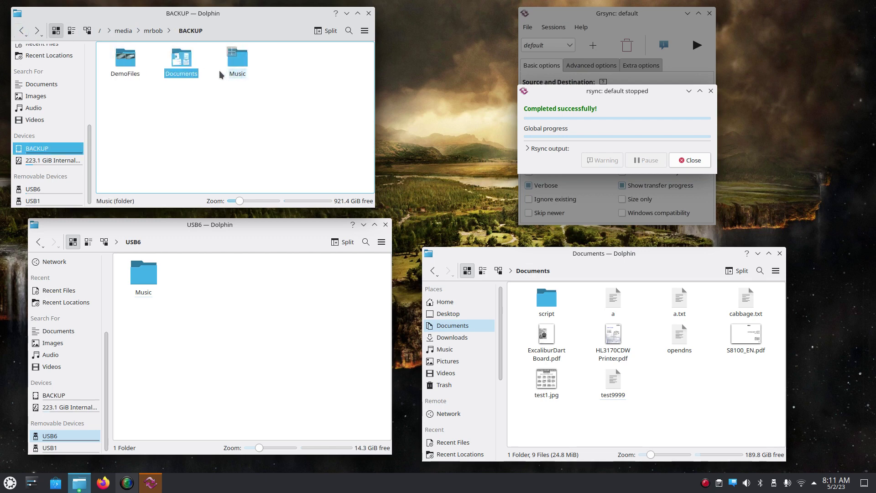
Reopen BACKUP's Documents copy, close the USB6 window and make the BACKUP window taller.
click(182, 60)
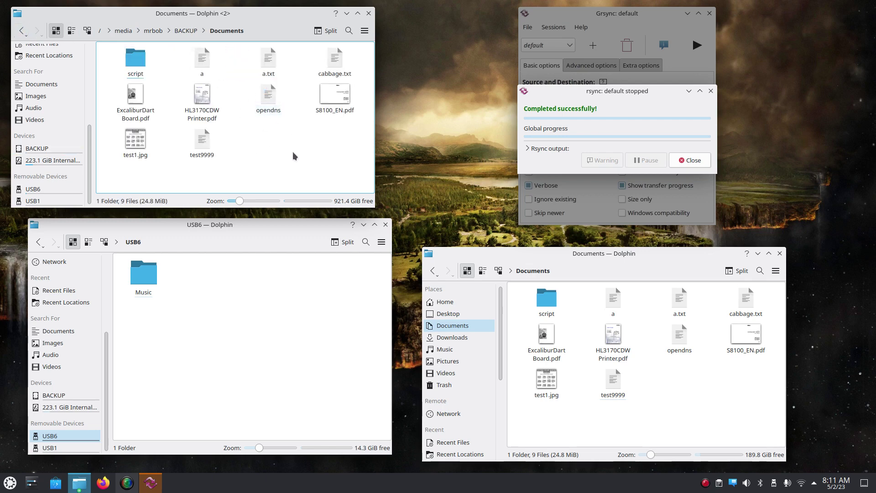
ctrl+scroll(302, 150, up, 1)
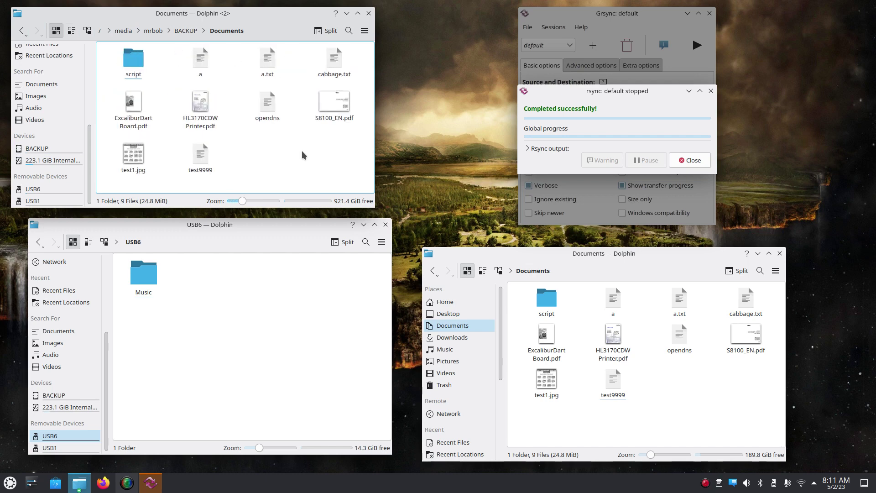
ctrl+scroll(303, 145, down, 1)
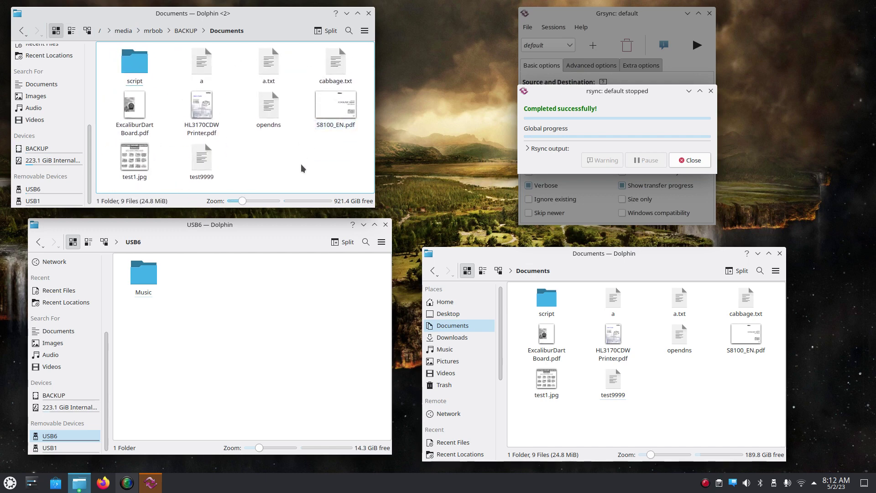
click(363, 225)
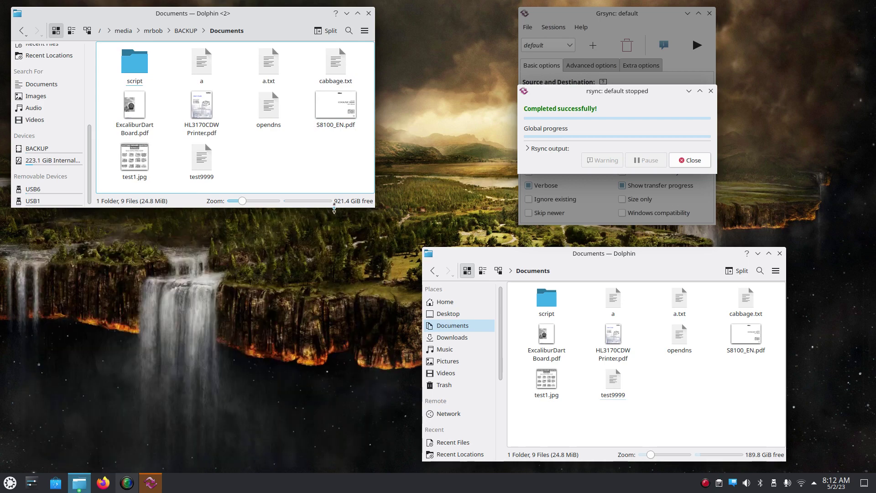
drag(328, 211, 322, 334)
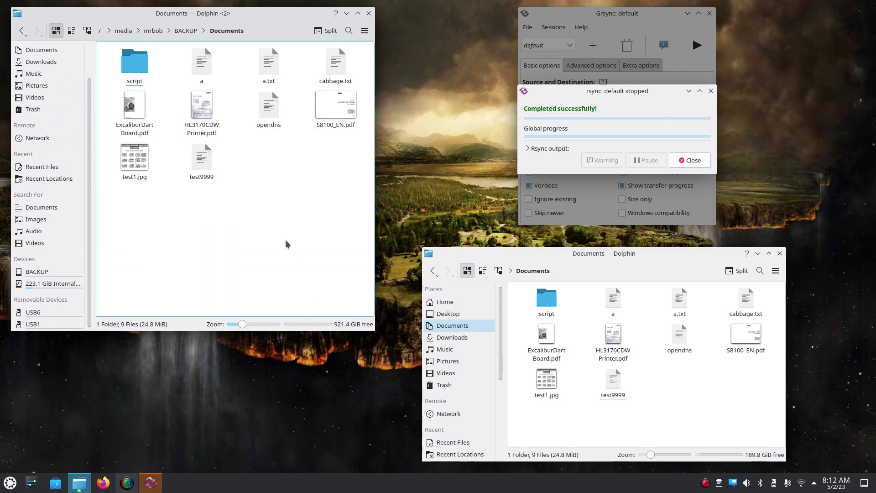
Create a new empty text file named test123 in the home Documents folder.
scroll(287, 245, up, 1)
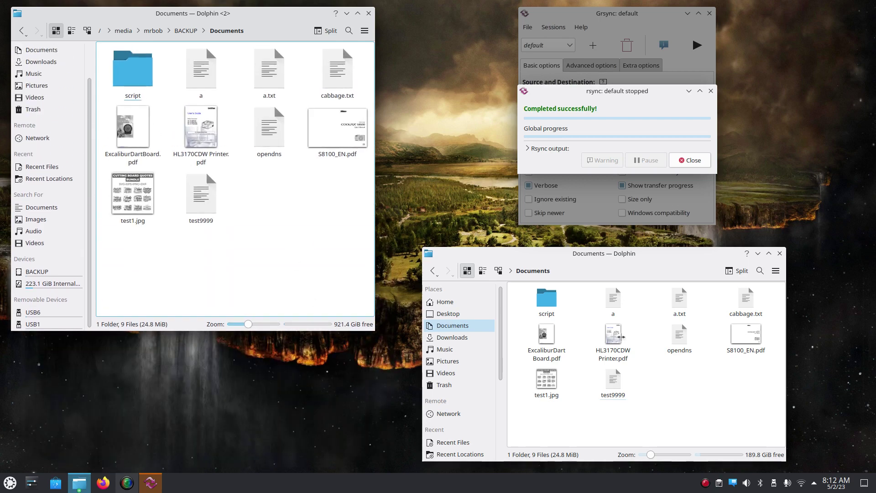
right_click(659, 372)
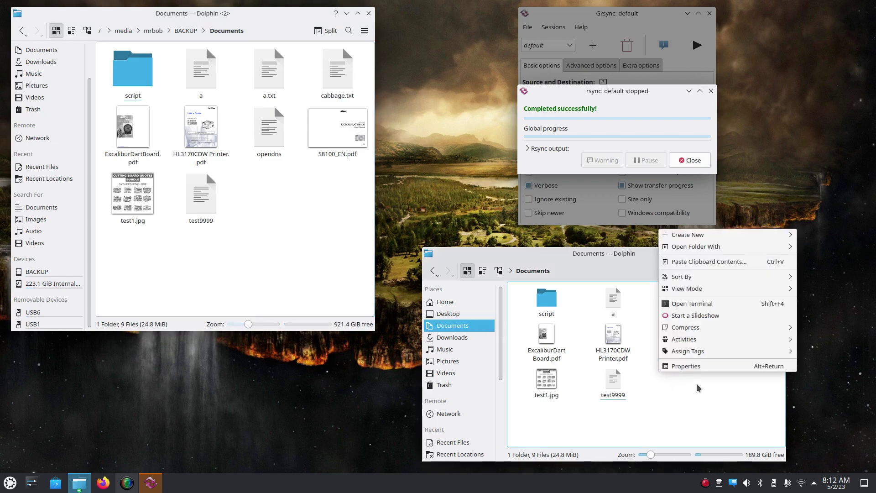
mouse_move(719, 238)
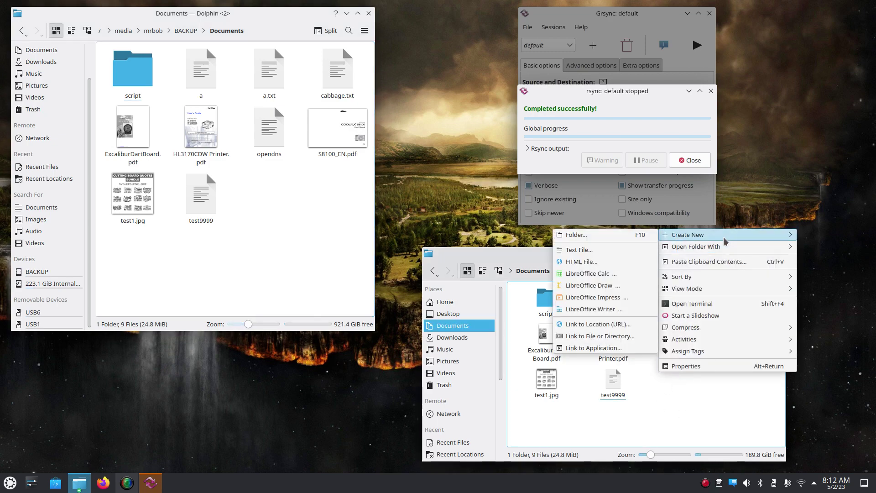
click(597, 252)
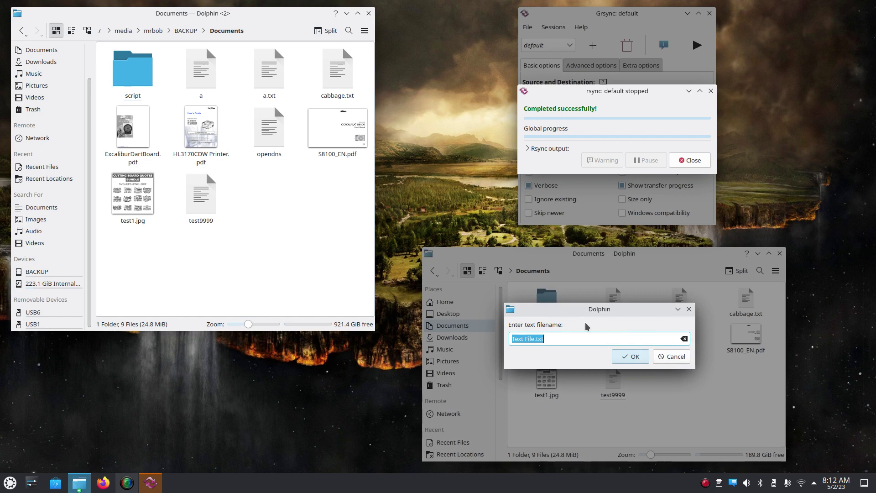
text(test123)
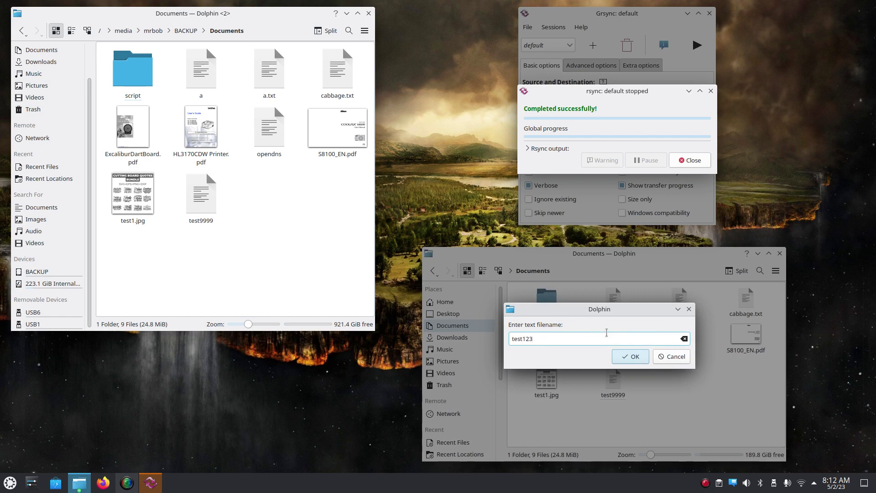
click(634, 357)
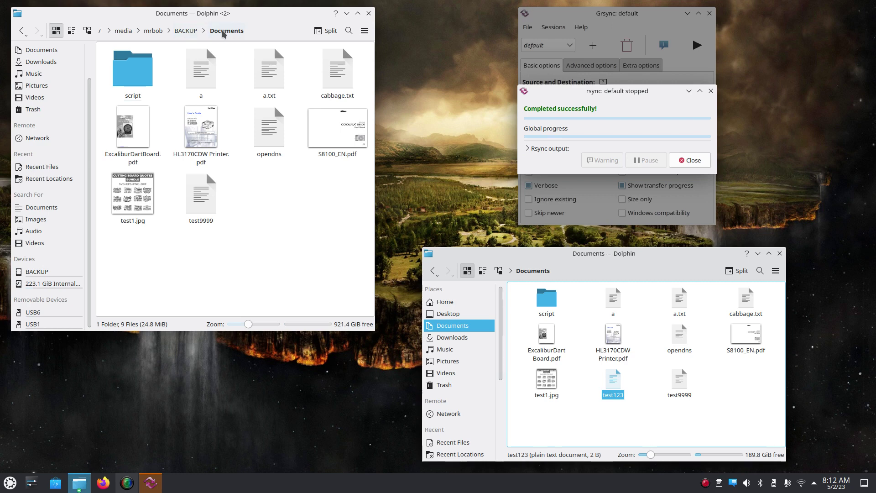
Check that BACKUP's Documents copy lacks test123 and dismiss the rsync report.
click(181, 32)
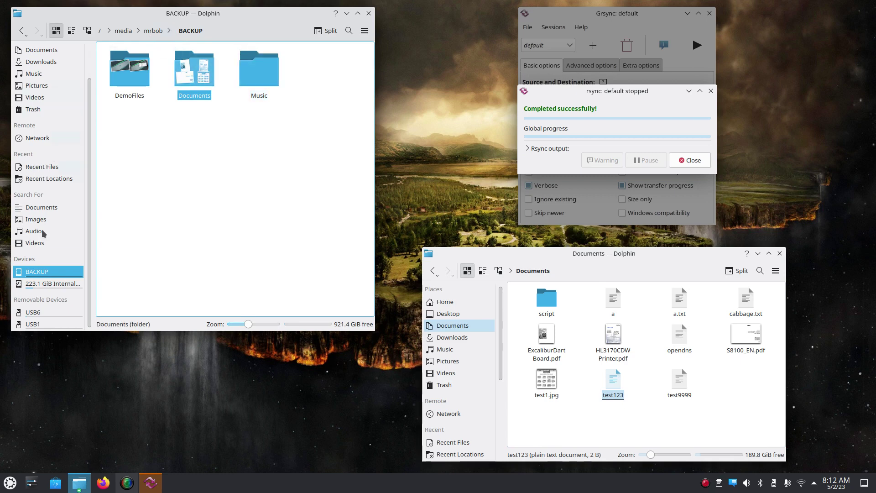
click(194, 69)
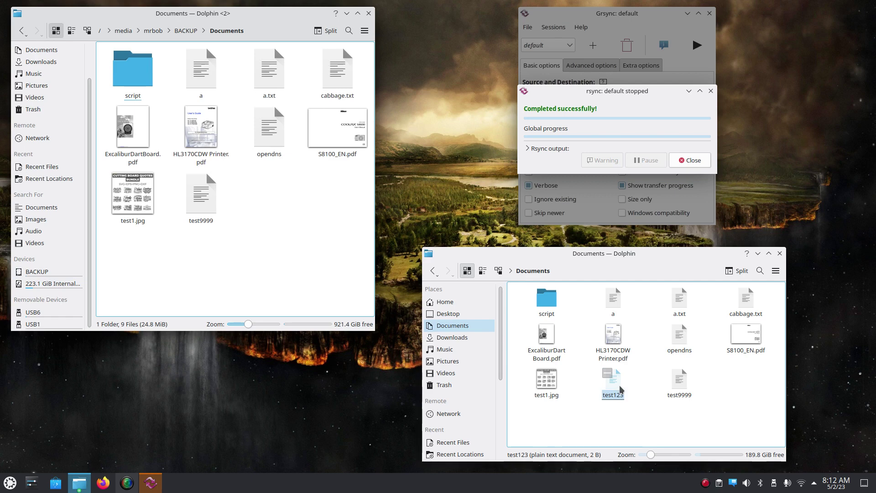
click(690, 160)
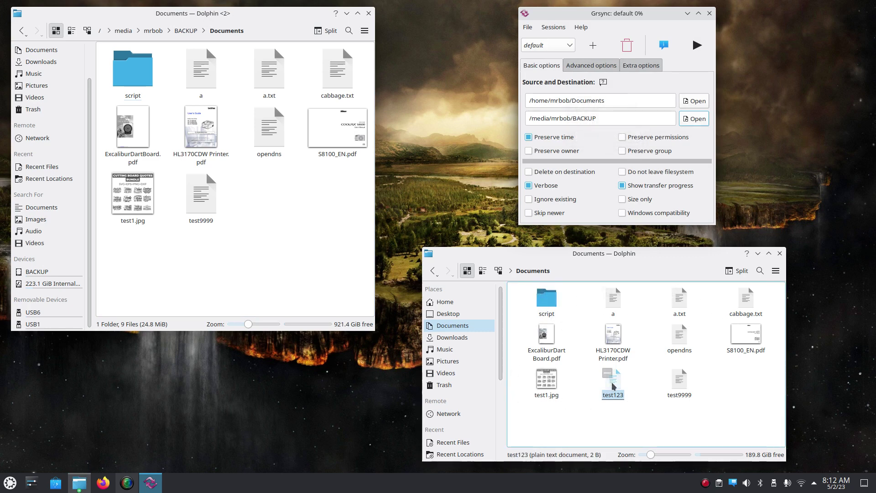
Rerun the backup so test123 is copied to BACKUP, then close the rsync report.
click(697, 45)
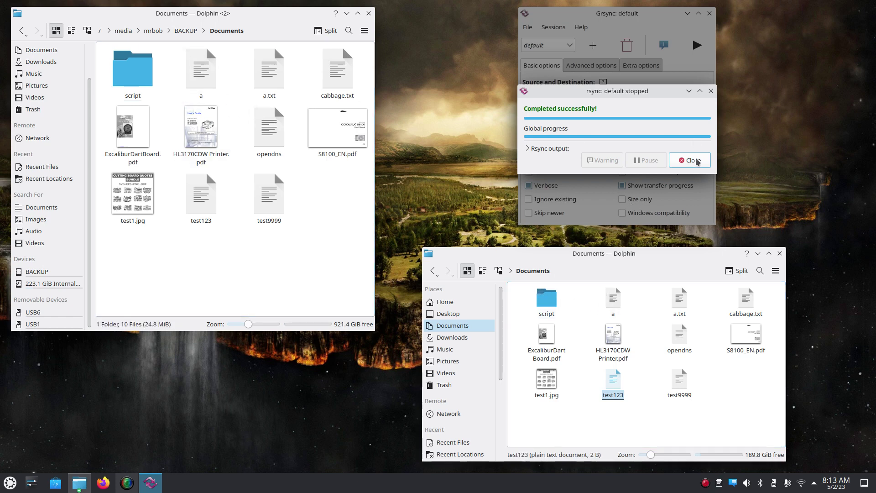
click(711, 92)
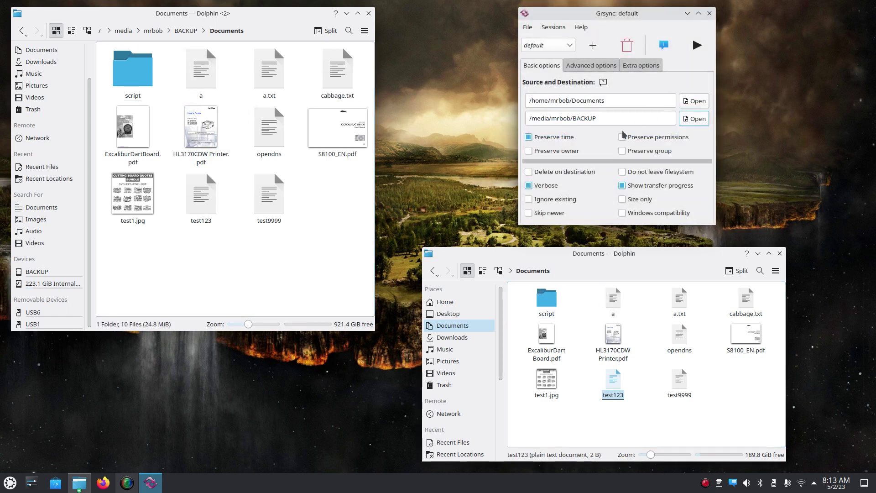
click(313, 183)
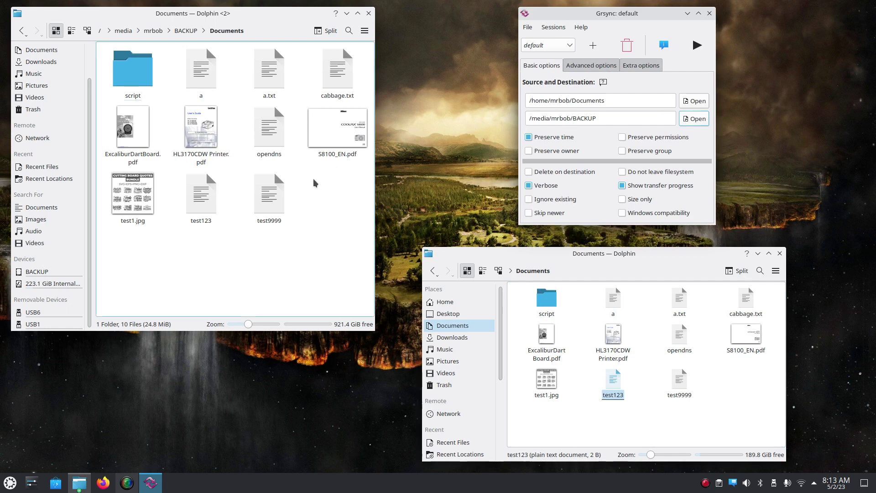
Add the line 'Test Test Test' at the top of file a in Kate and save it.
double_click(612, 300)
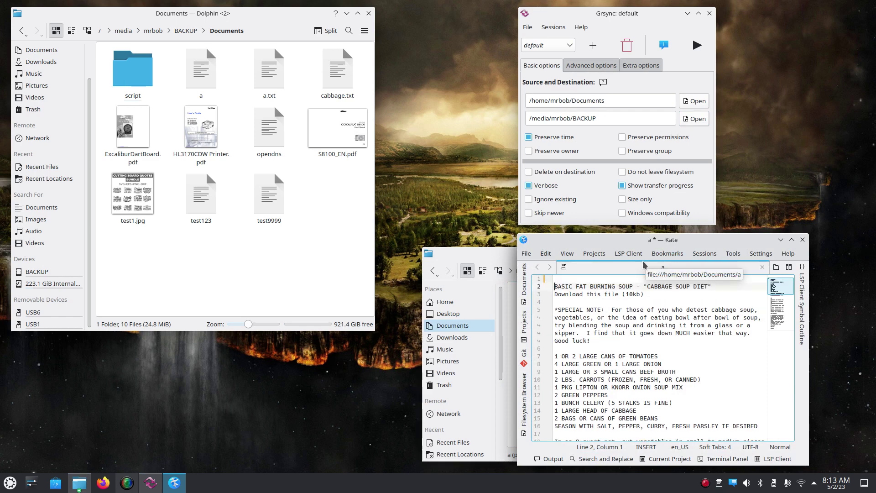
click(573, 275)
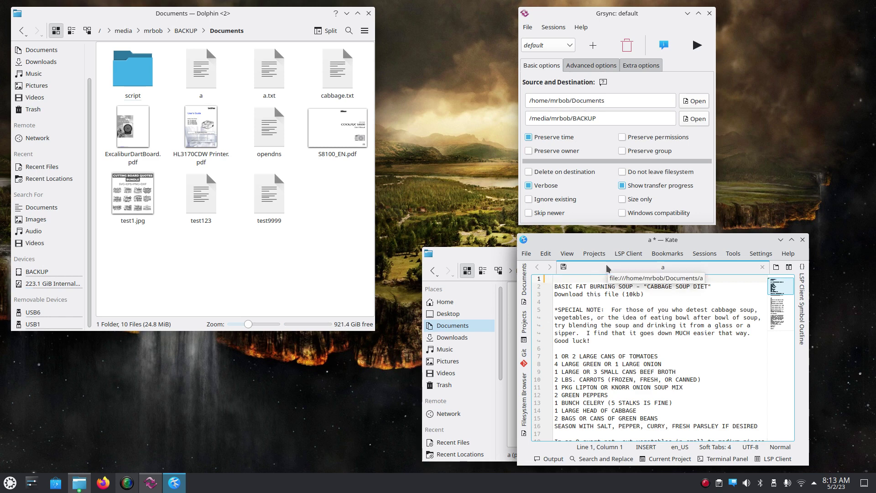
text(Test T)
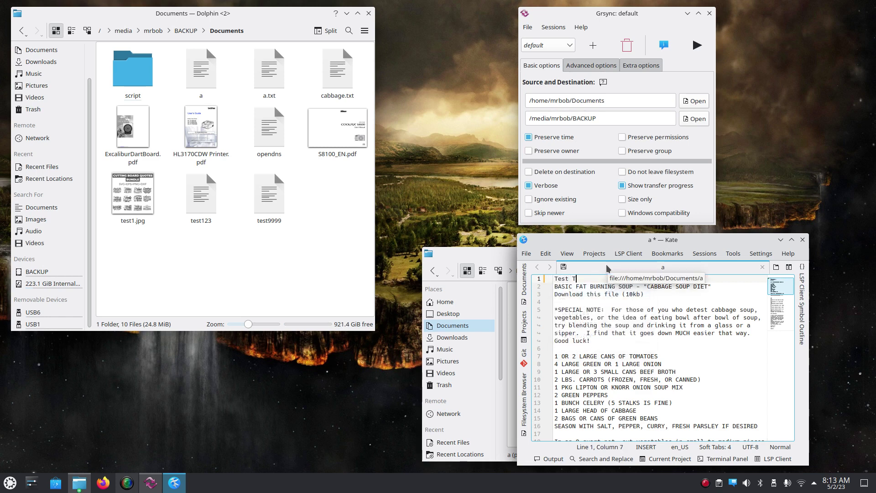
text(est Test)
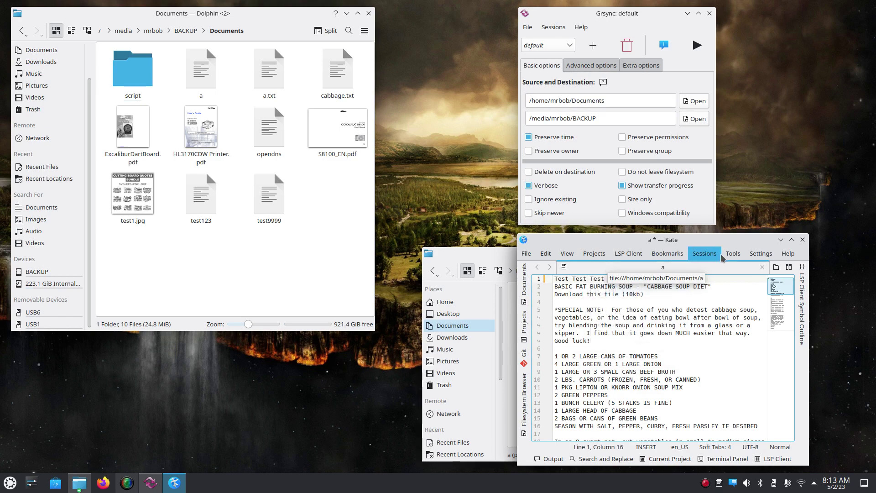
click(804, 241)
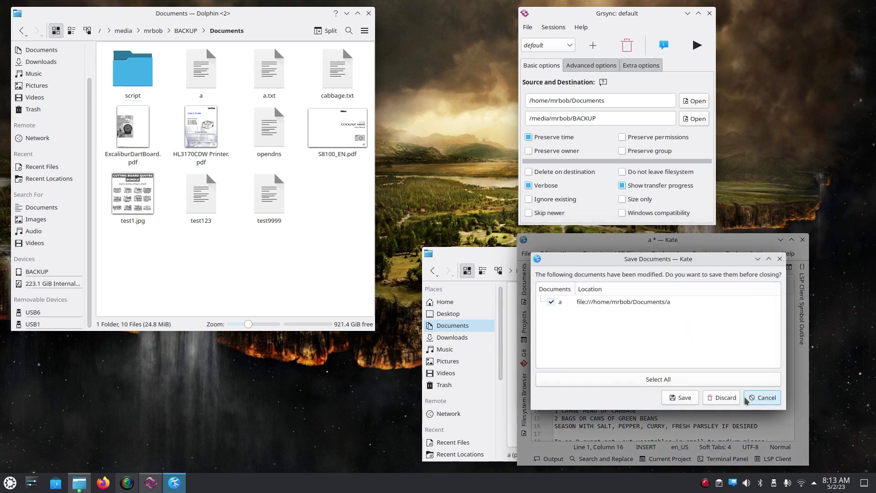
click(683, 398)
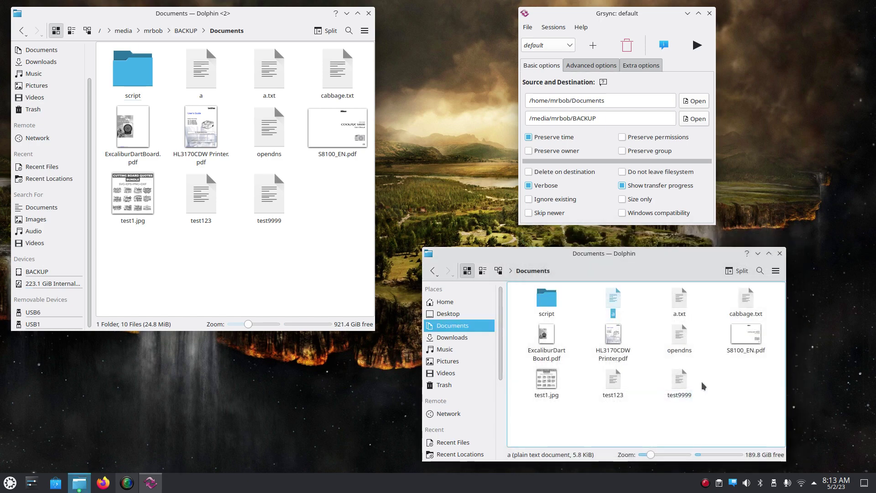
Open BACKUP's copy of a to confirm it lacks the new line, then close it.
double_click(194, 67)
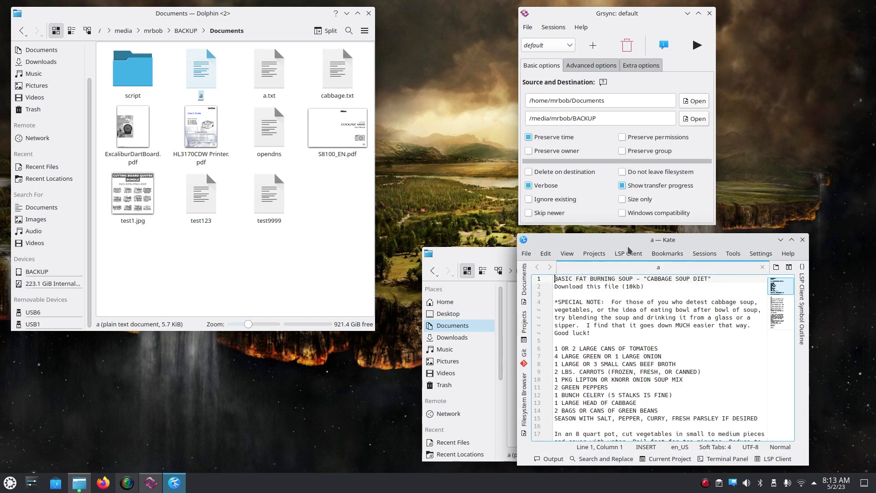
drag(629, 247, 246, 122)
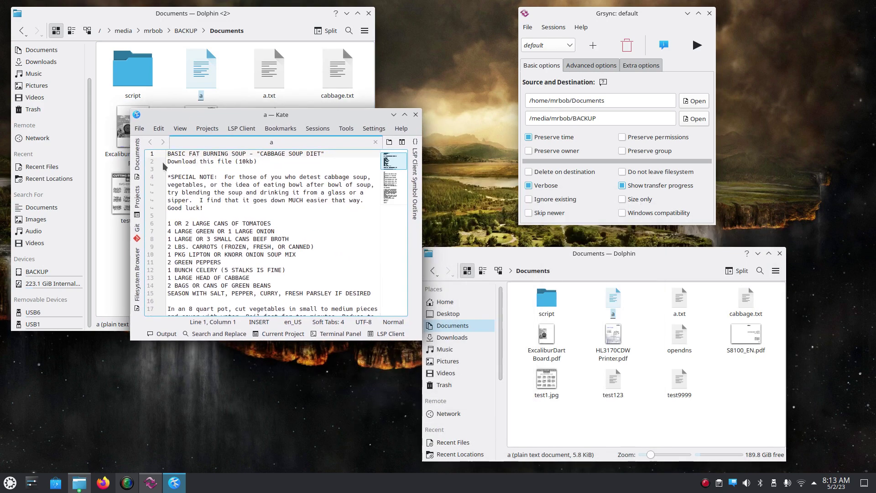
click(415, 114)
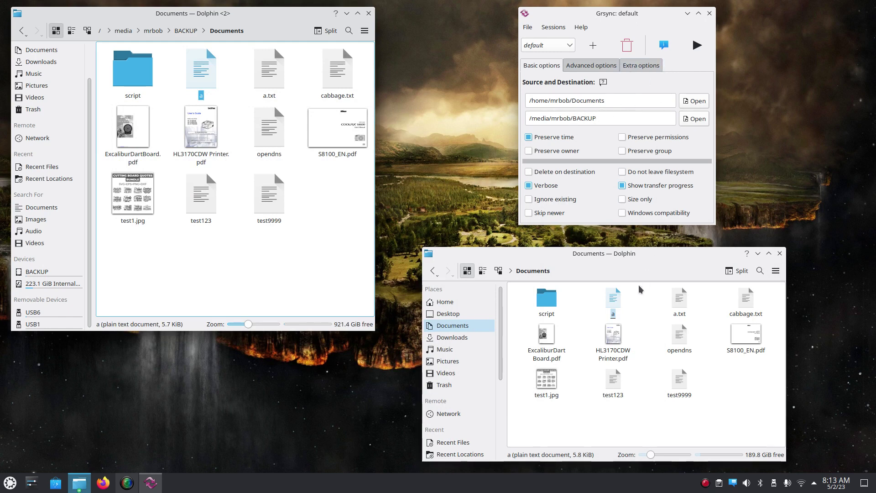
click(641, 309)
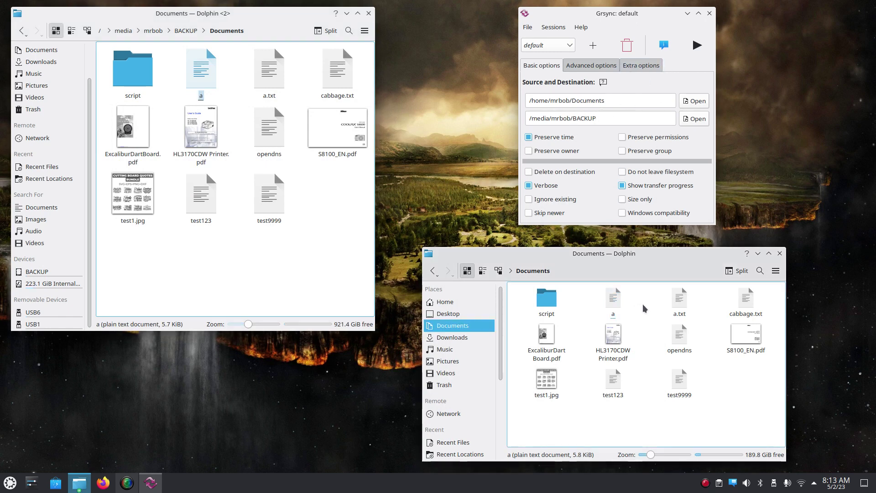
Rerun the backup and confirm BACKUP's copy of a now starts with 'Test Test Test'.
click(697, 45)
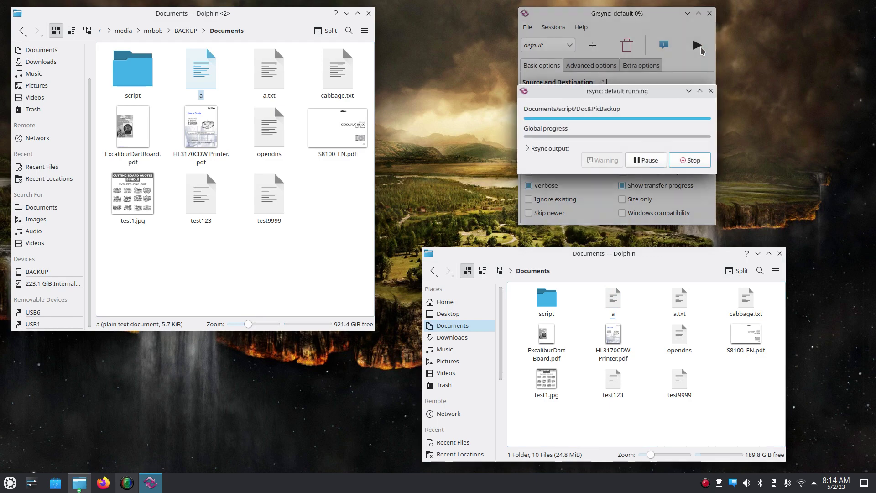
click(354, 258)
double_click(213, 81)
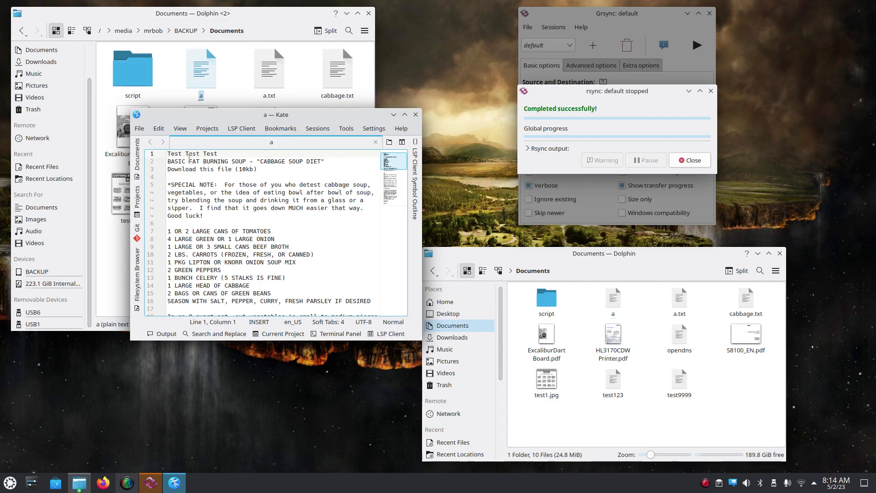
click(416, 115)
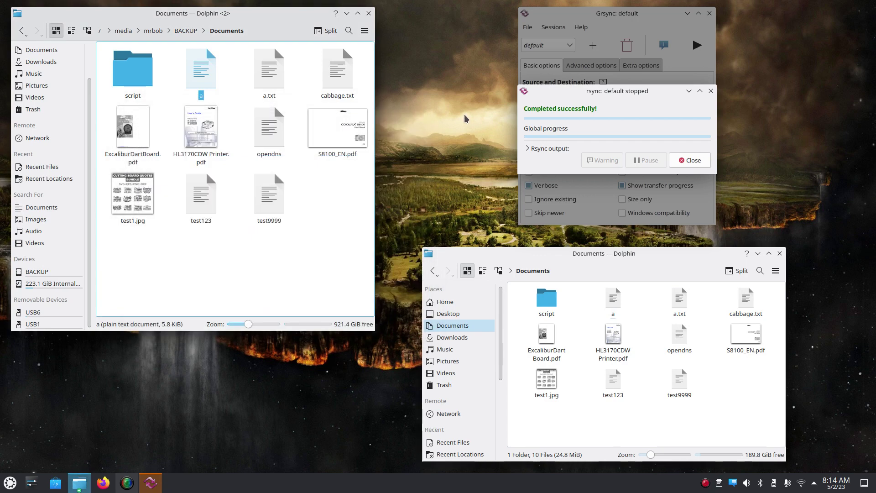
click(692, 161)
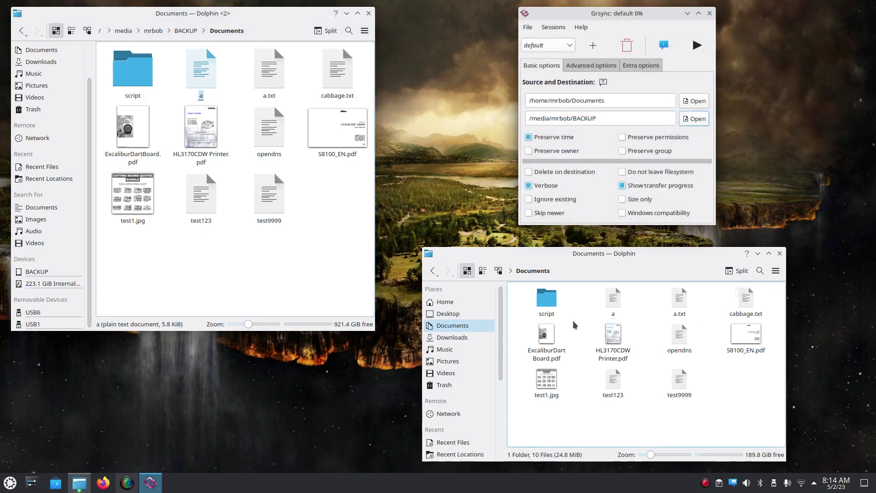
View the properties of file a and cancel without changes.
right_click(617, 304)
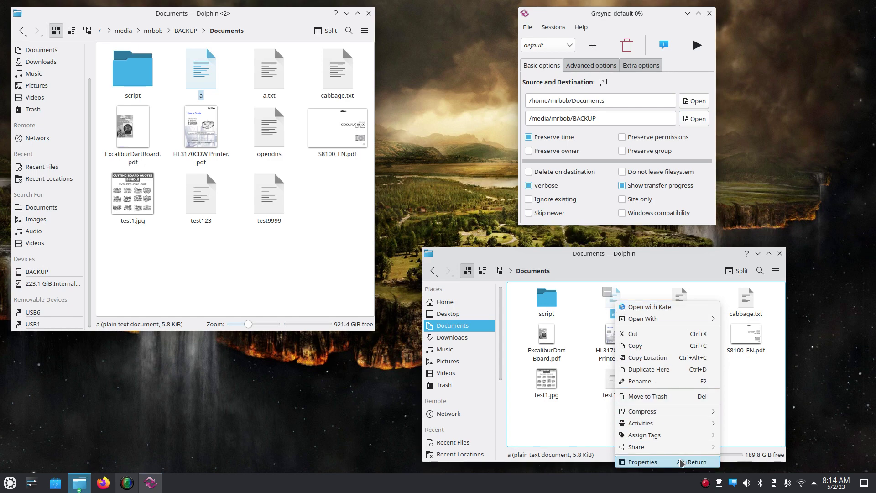
click(682, 462)
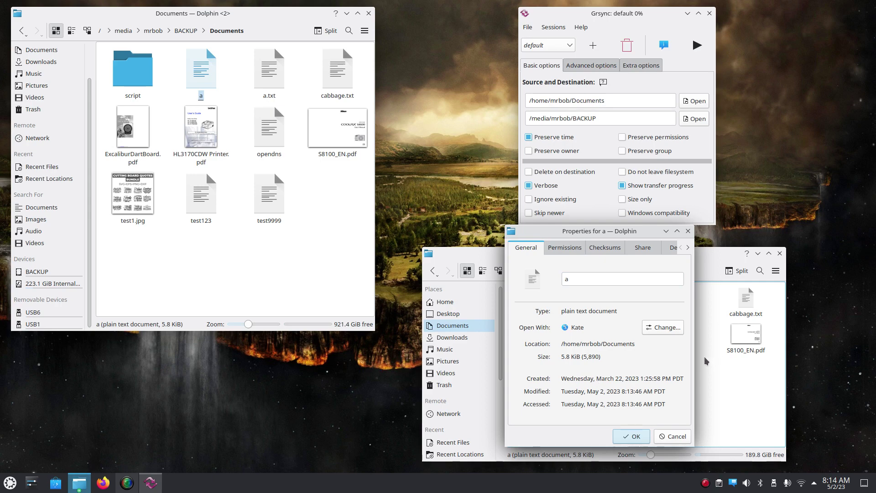
click(675, 437)
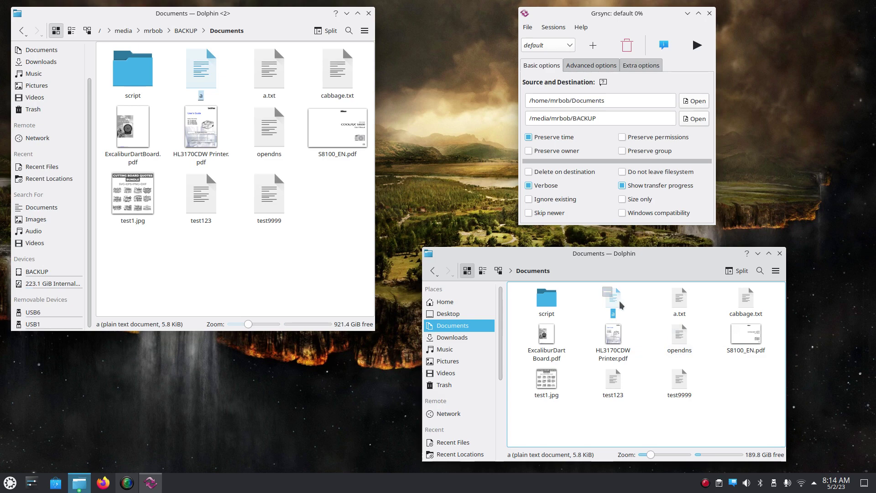
Close the home Documents window and show the BACKUP drive's top level in the remaining window.
click(779, 254)
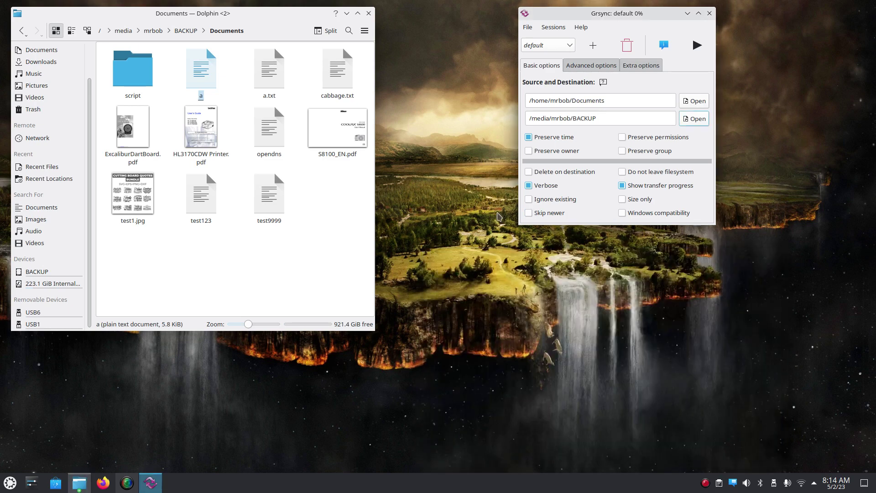
click(153, 30)
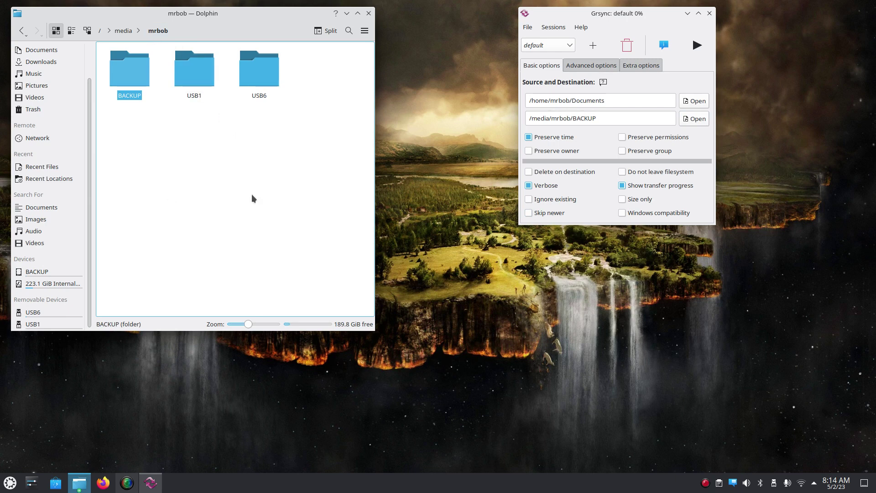
click(36, 272)
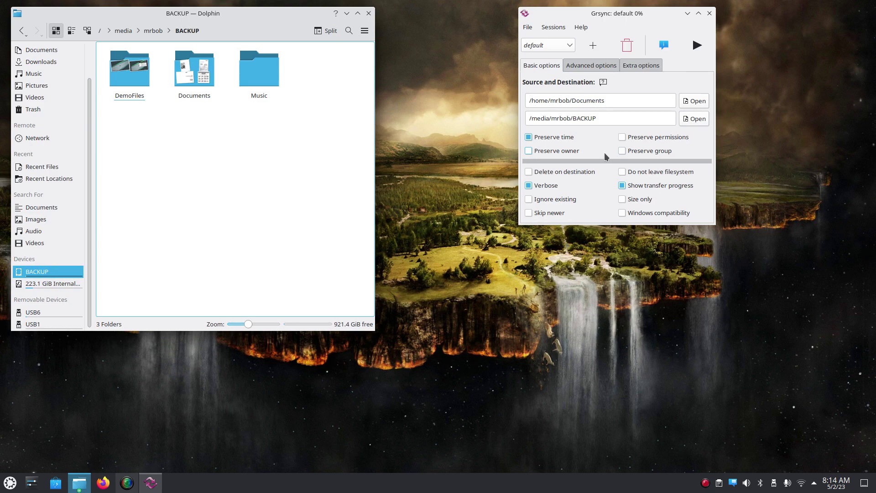
View Grsync's About information from the Help menu and dismiss it.
click(586, 28)
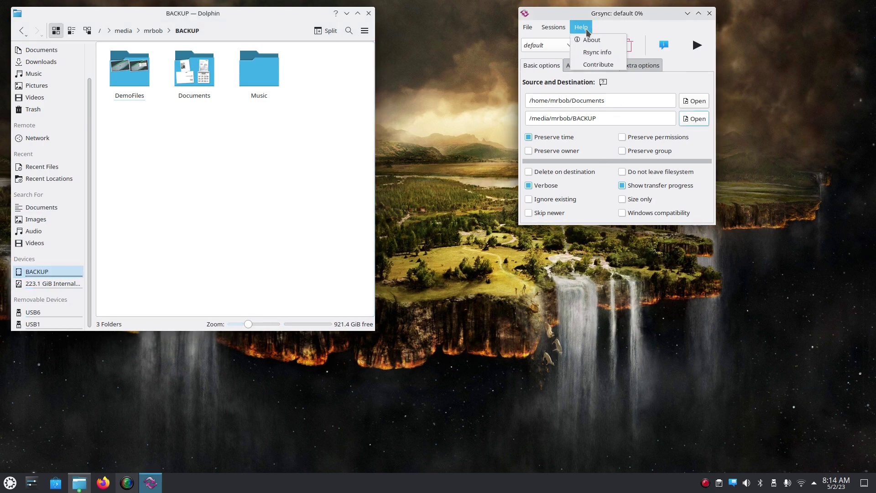
click(588, 40)
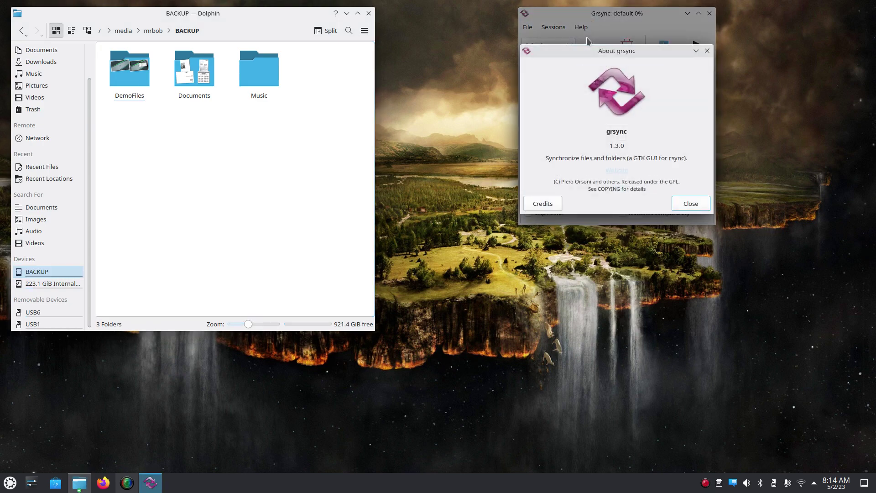
click(707, 50)
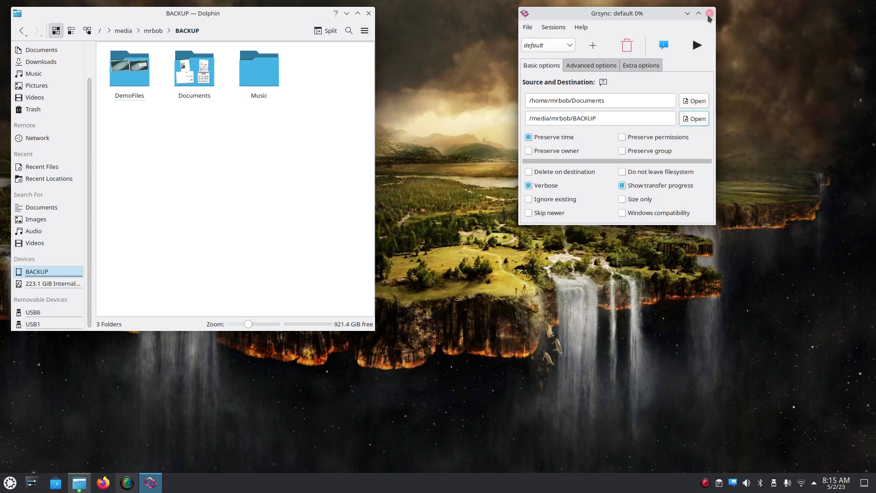
Close Dolphin and Grsync, leaving the empty desktop.
click(368, 13)
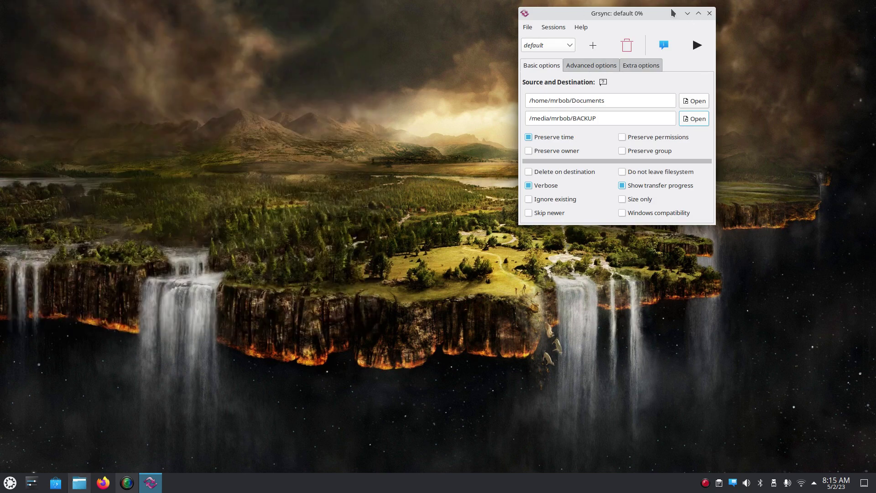
drag(653, 17, 666, 130)
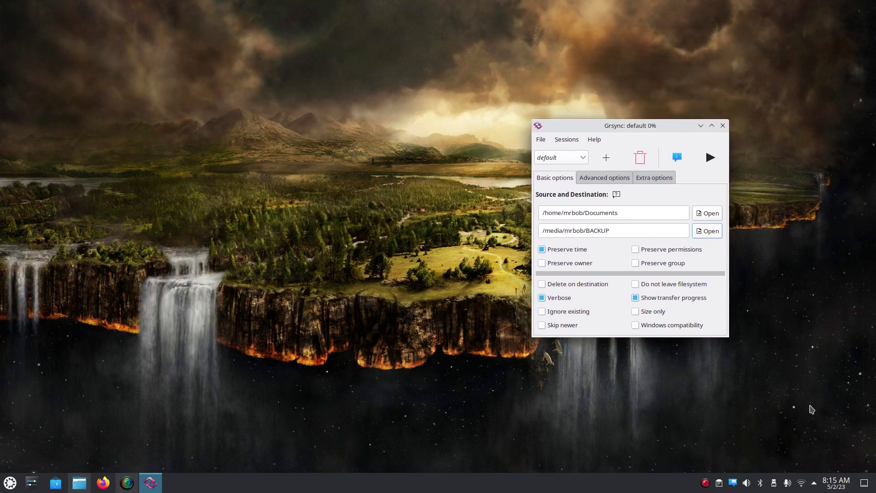
click(723, 126)
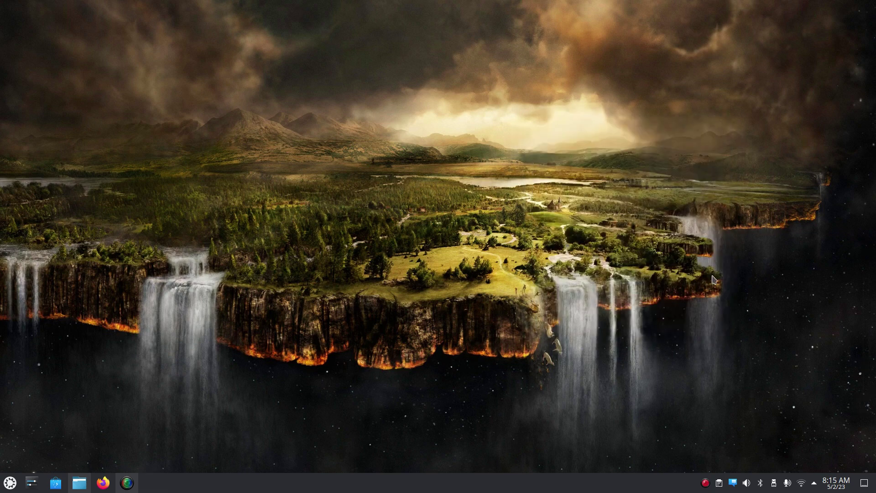